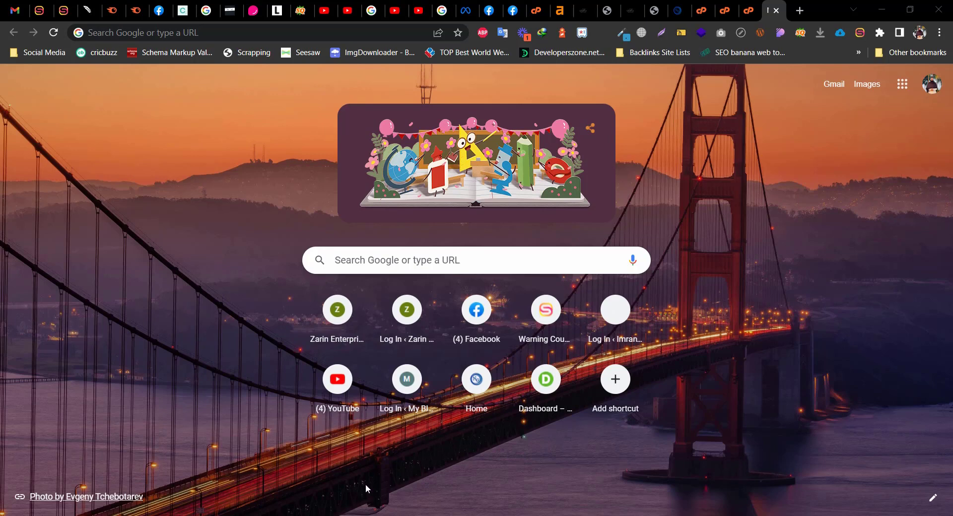
# Select and copy the full https cPanel address line from the Notepad note
pyautogui.click(180, 515)
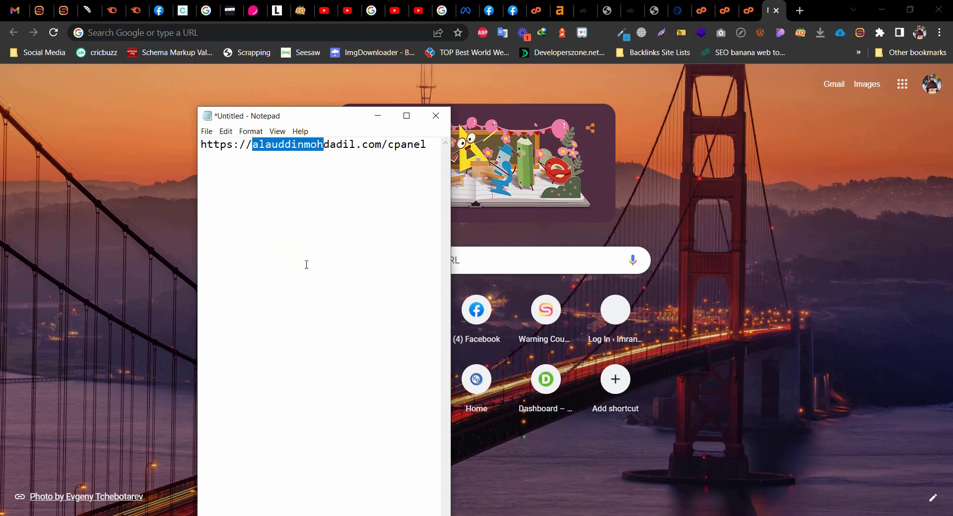
pyautogui.click(425, 145)
pyautogui.hotkey('ctrl', 'a')
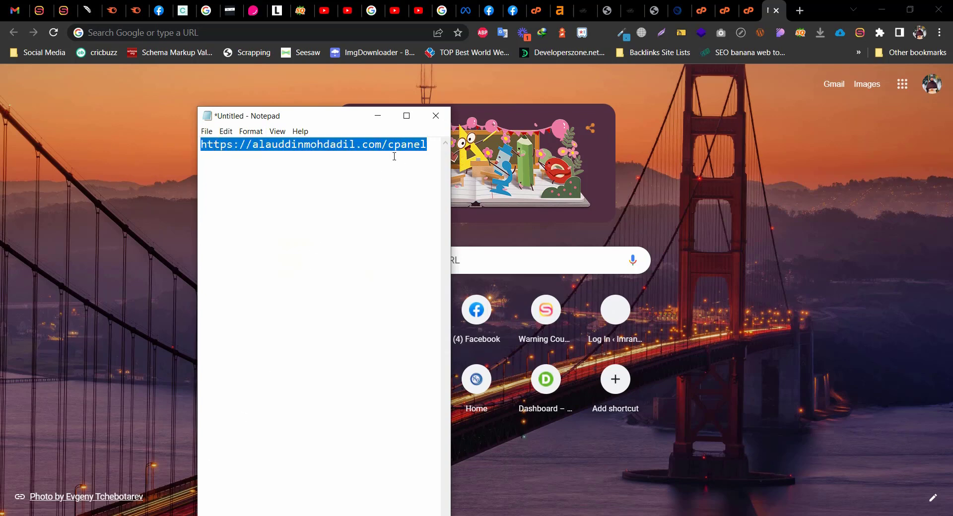
pyautogui.click(348, 162)
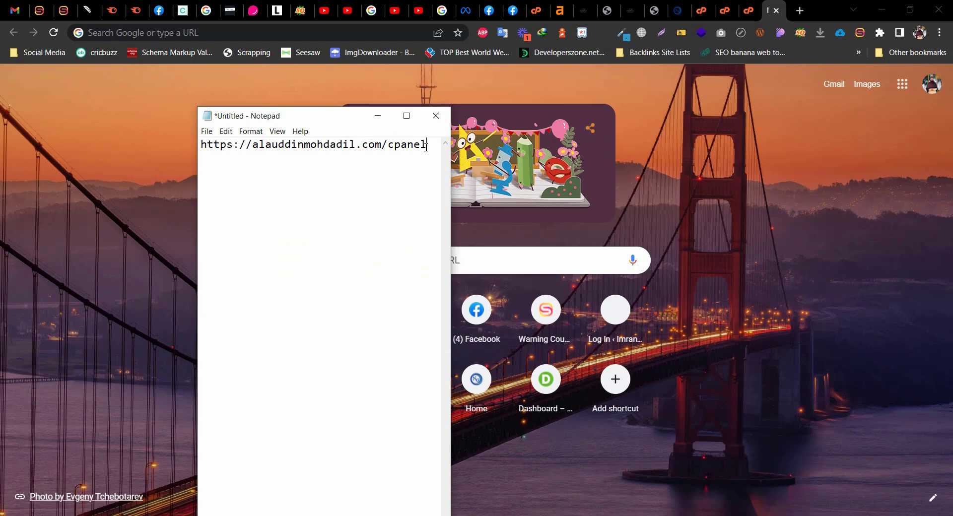
pyautogui.moveTo(426, 147); pyautogui.dragTo(194, 133)
pyautogui.hotkey('ctrl', 'c')
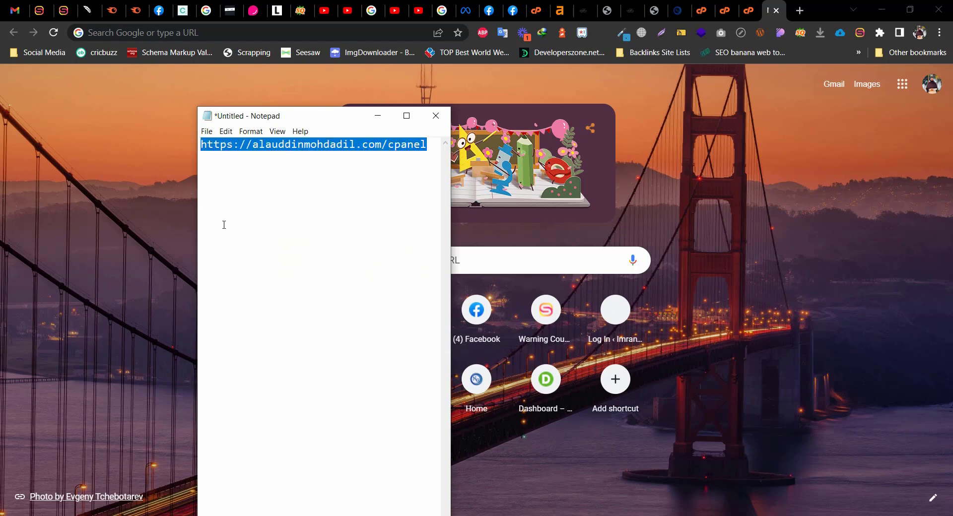
# Load the copied cPanel address in Chrome and sign in with the saved login
pyautogui.click(228, 33)
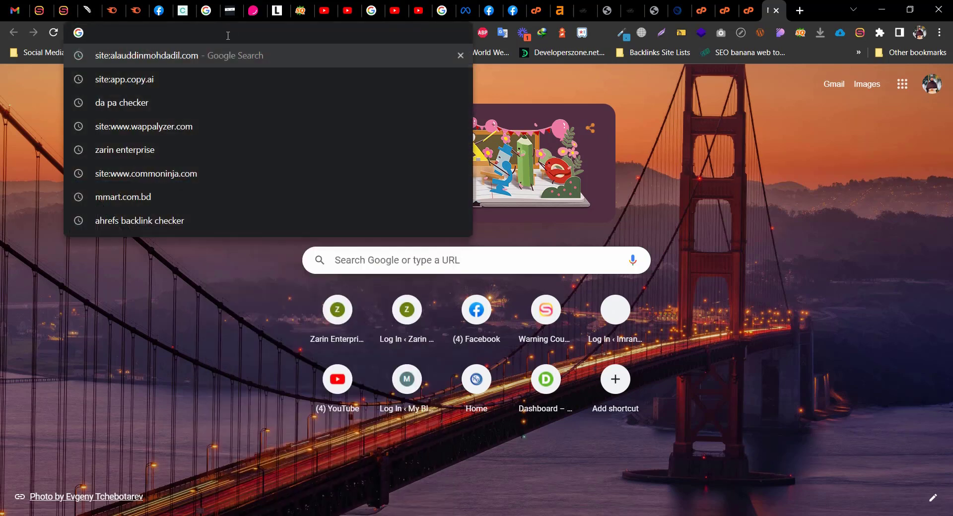
pyautogui.hotkey('ctrl', 'v')
pyautogui.press('Return')
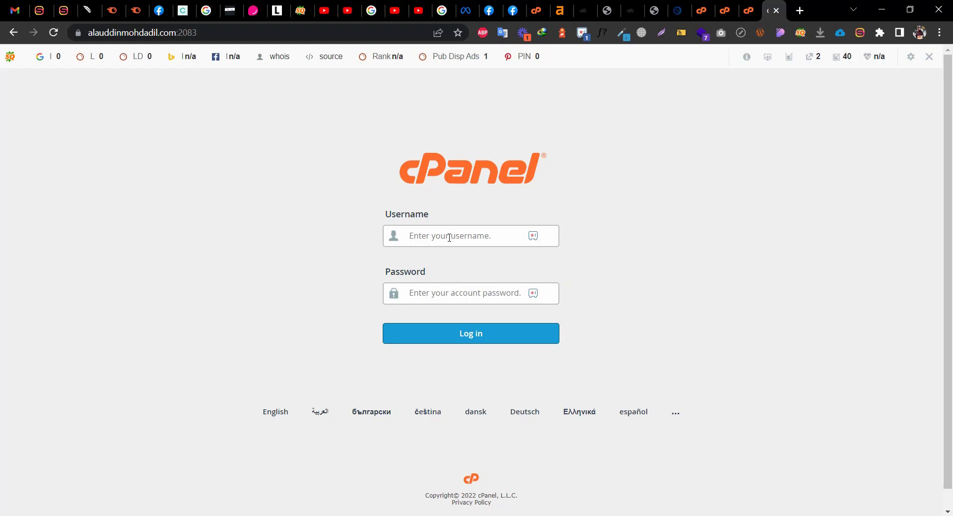
pyautogui.click(532, 236)
pyautogui.click(573, 295)
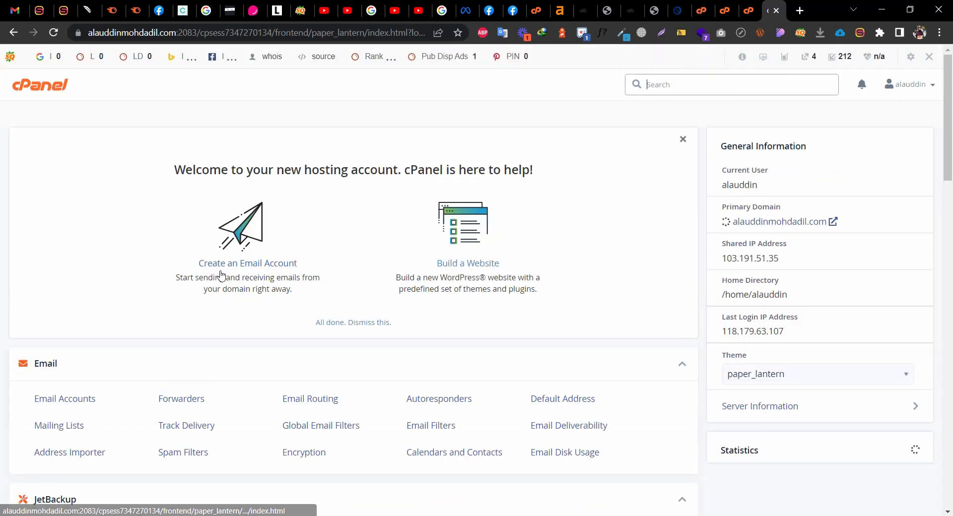
# Turn off the SEO toolbar for this domain only
pyautogui.click(928, 56)
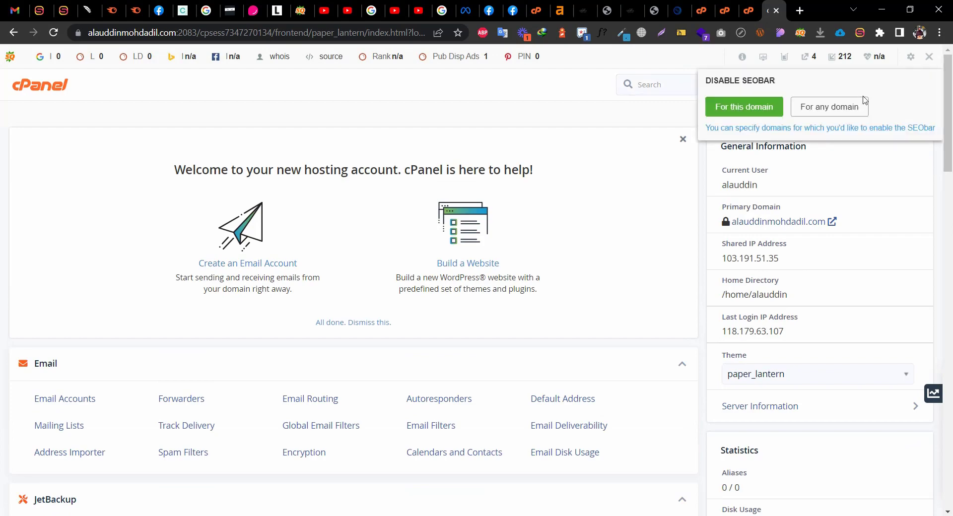
pyautogui.click(751, 119)
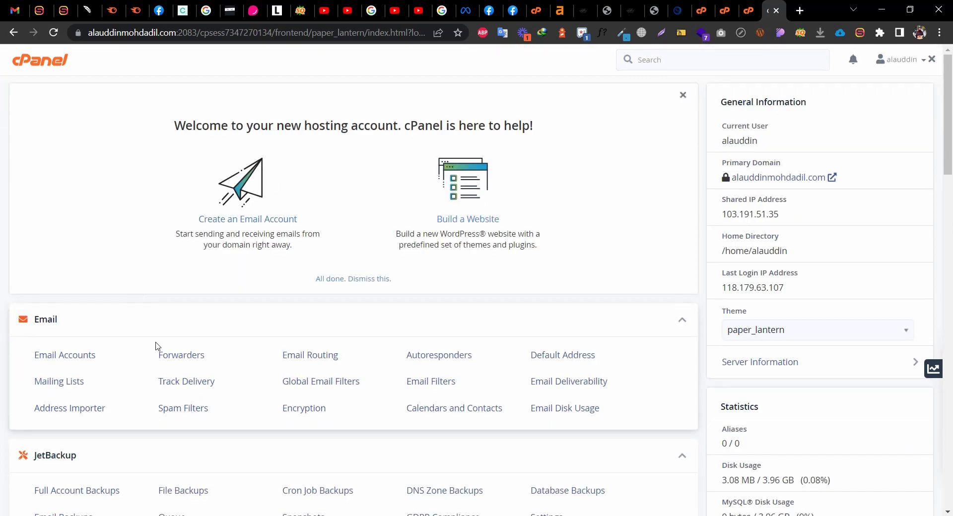
pyautogui.scroll(-3, 291, 334)
pyautogui.scroll(3, 291, 272)
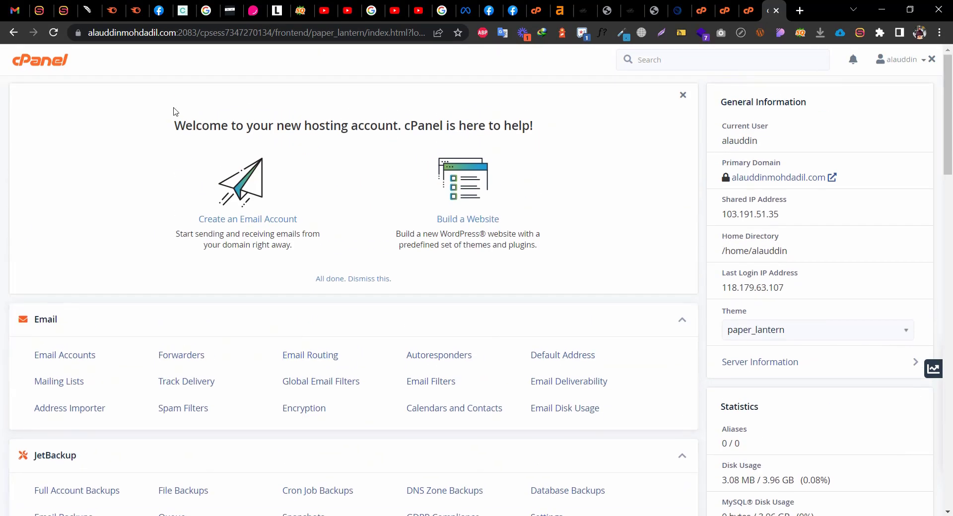
# Switch the cPanel theme to jupiter, then back to paper_lantern
pyautogui.click(804, 331)
pyautogui.click(732, 371)
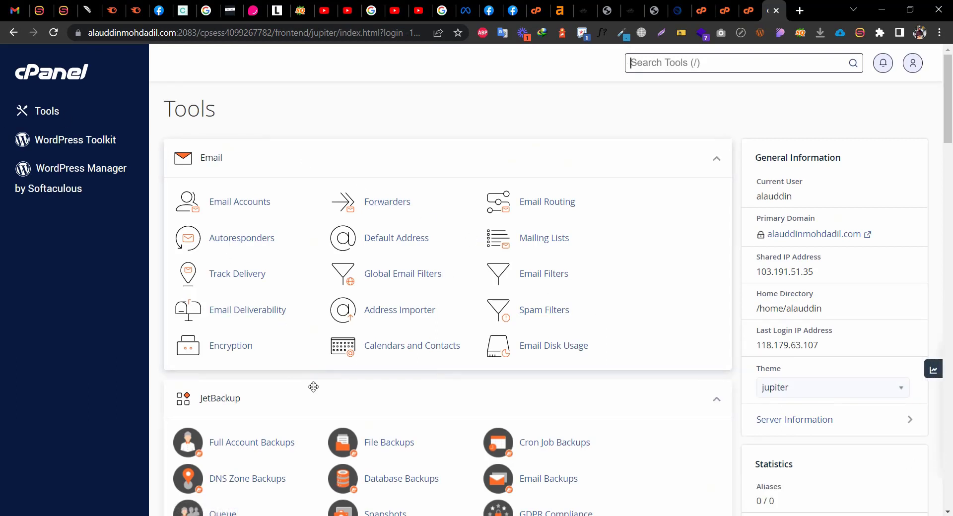
pyautogui.click(814, 393)
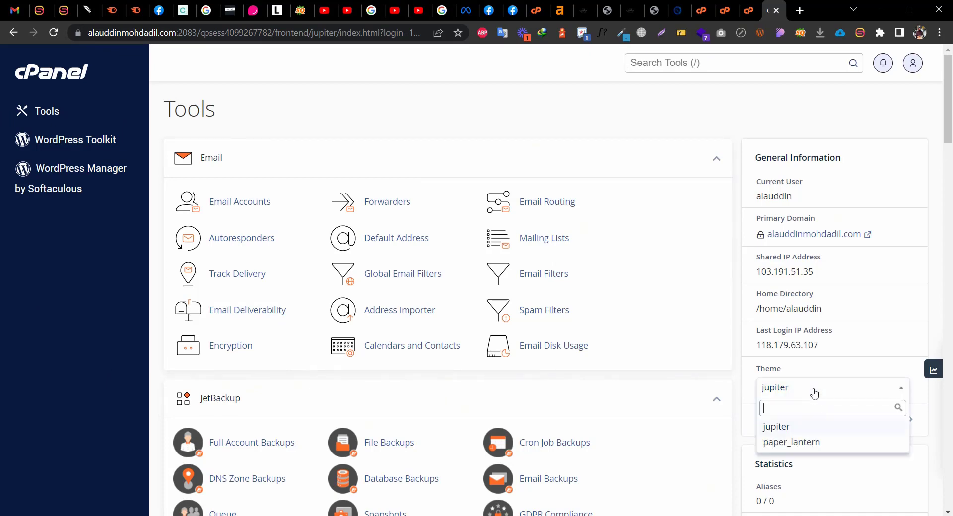
pyautogui.click(787, 444)
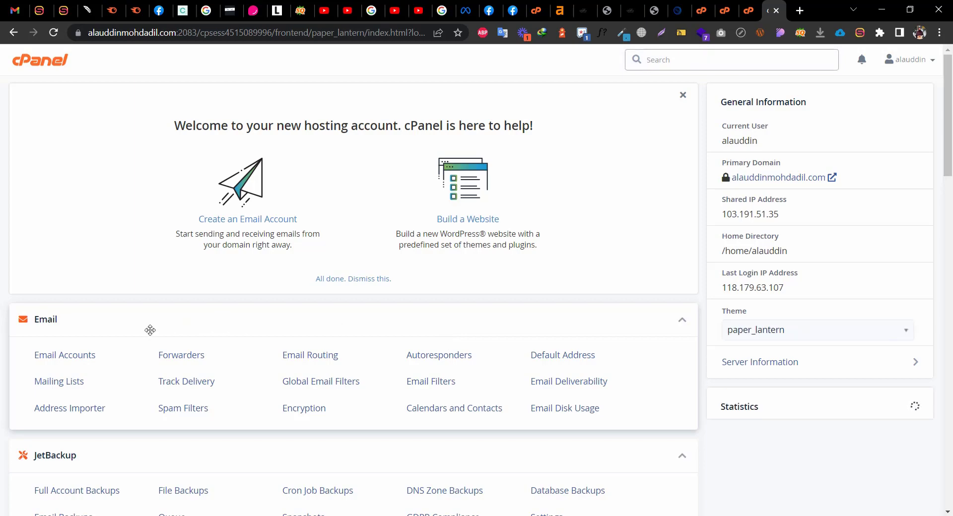
pyautogui.scroll(-3, 181, 449)
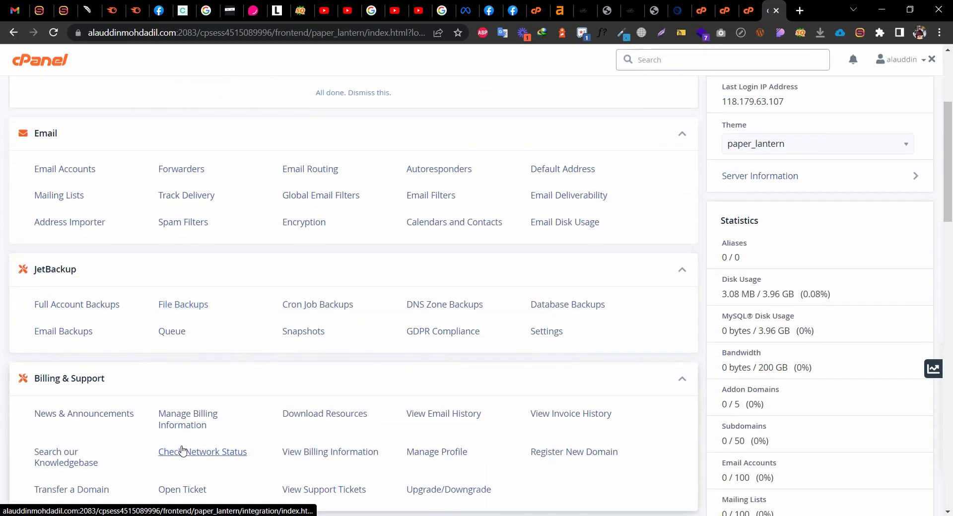
pyautogui.scroll(3, 148, 308)
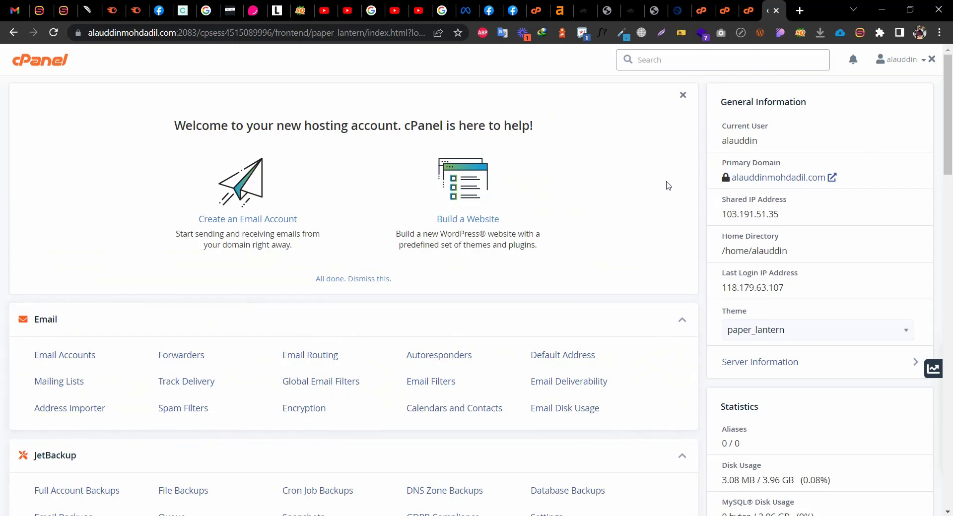
pyautogui.scroll(-2, 735, 298)
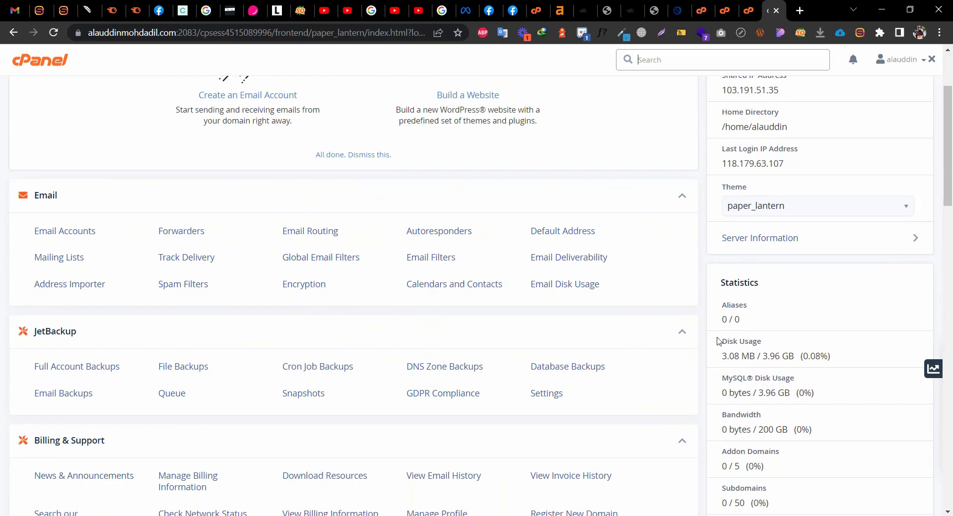
pyautogui.scroll(-2, 734, 402)
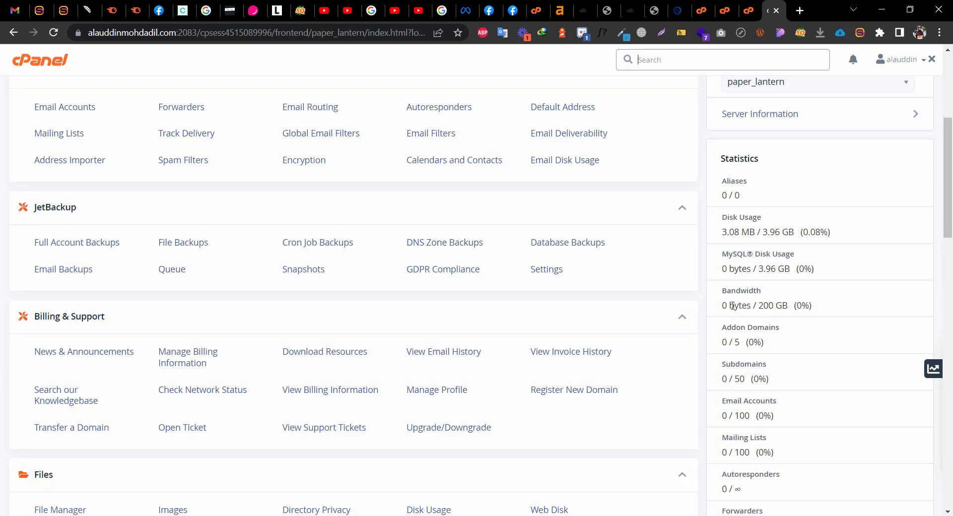
pyautogui.scroll(-1, 742, 323)
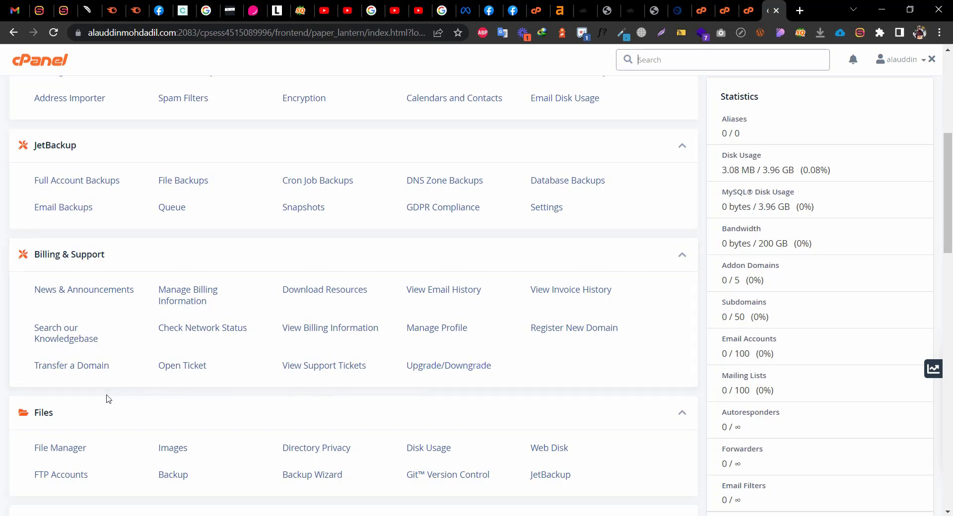
pyautogui.scroll(-2, 235, 367)
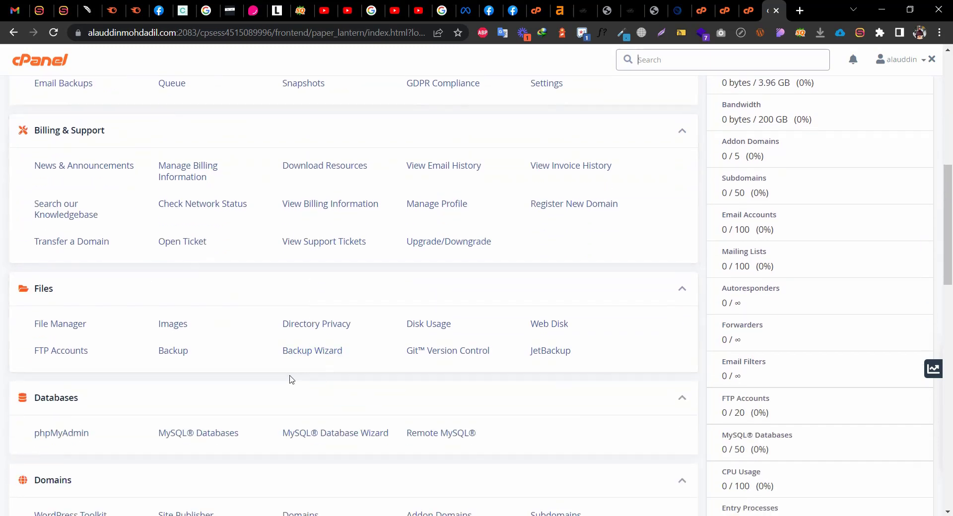
# Open File Manager by searching the cPanel tools for 'file'
pyautogui.click(48, 332)
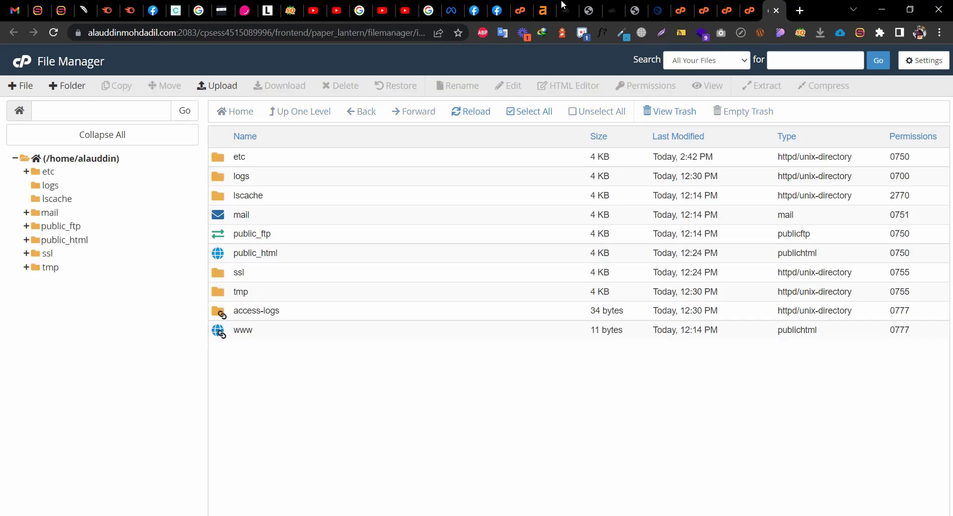
pyautogui.click(749, 11)
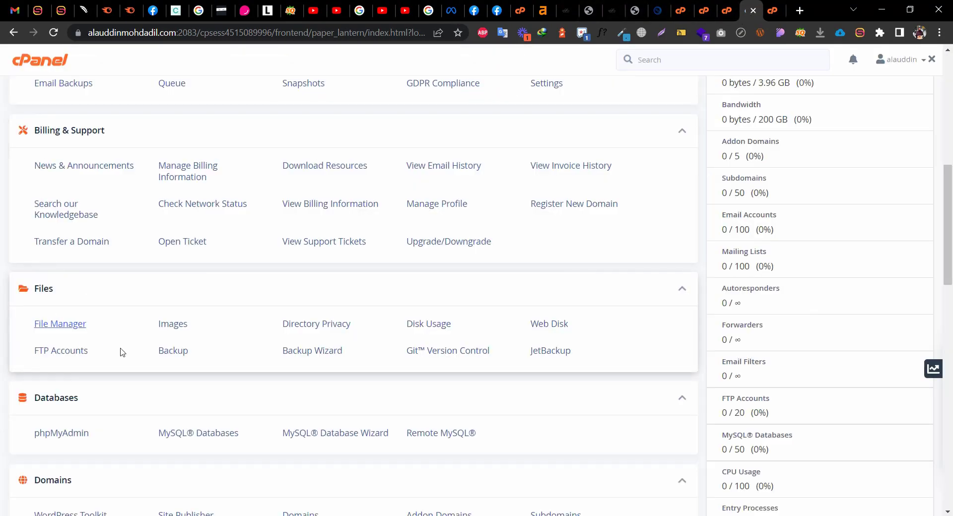
pyautogui.scroll(6, 29, 338)
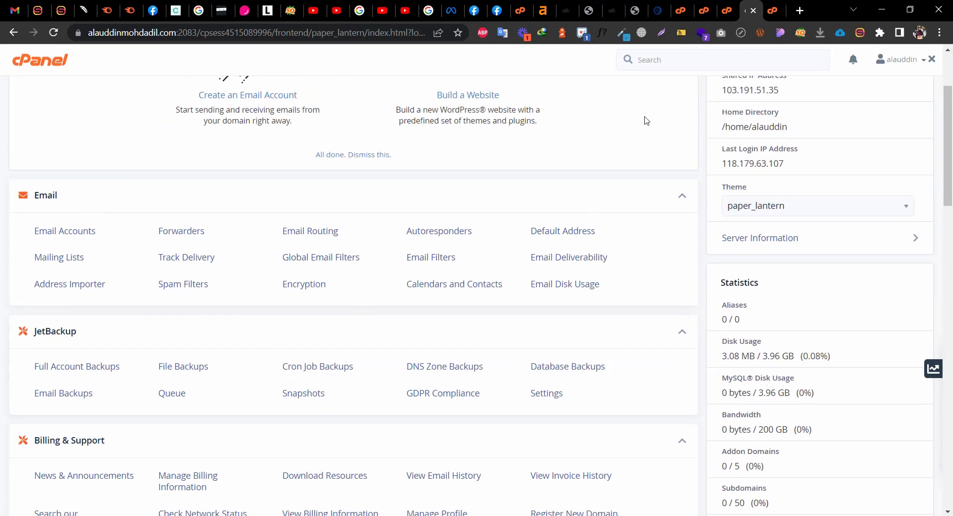
pyautogui.click(659, 60)
pyautogui.write('file')
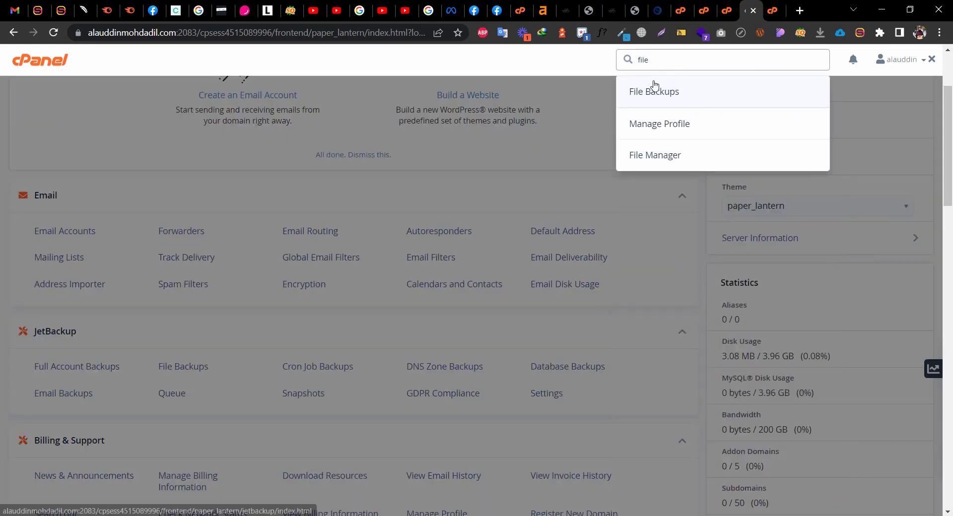
pyautogui.click(660, 156)
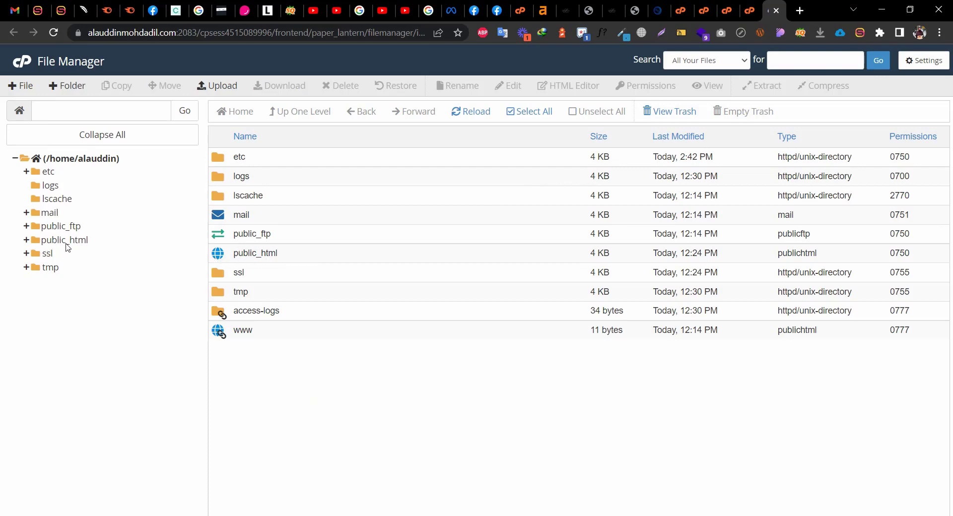
# Open and expand public_html, seeing only cgi-bin and php.ini, then return to cPanel
pyautogui.doubleClick(272, 251)
pyautogui.doubleClick(381, 262)
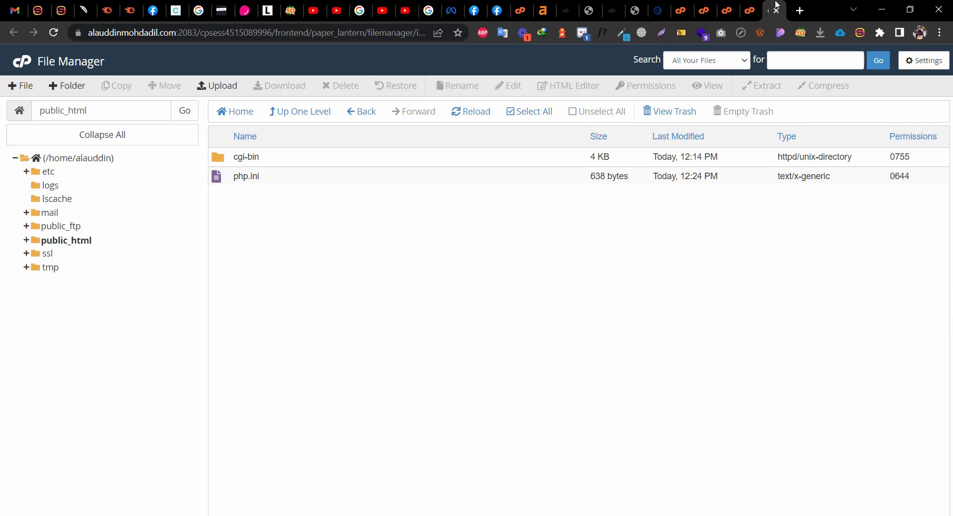
pyautogui.click(76, 244)
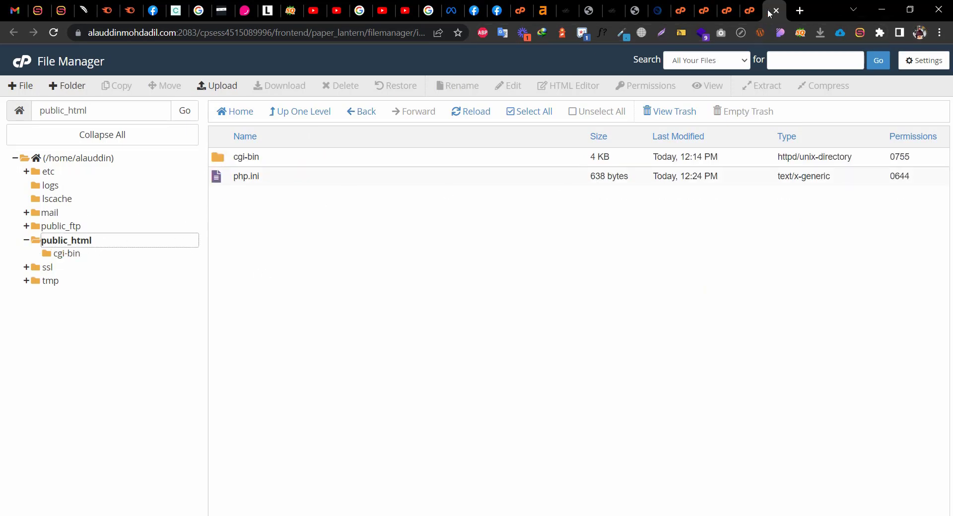
pyautogui.click(754, 5)
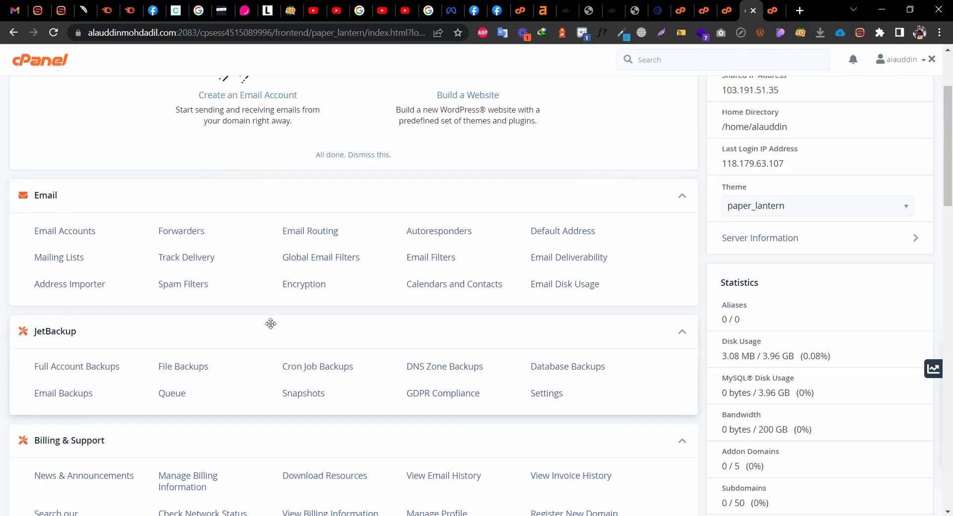
pyautogui.scroll(-9, 268, 377)
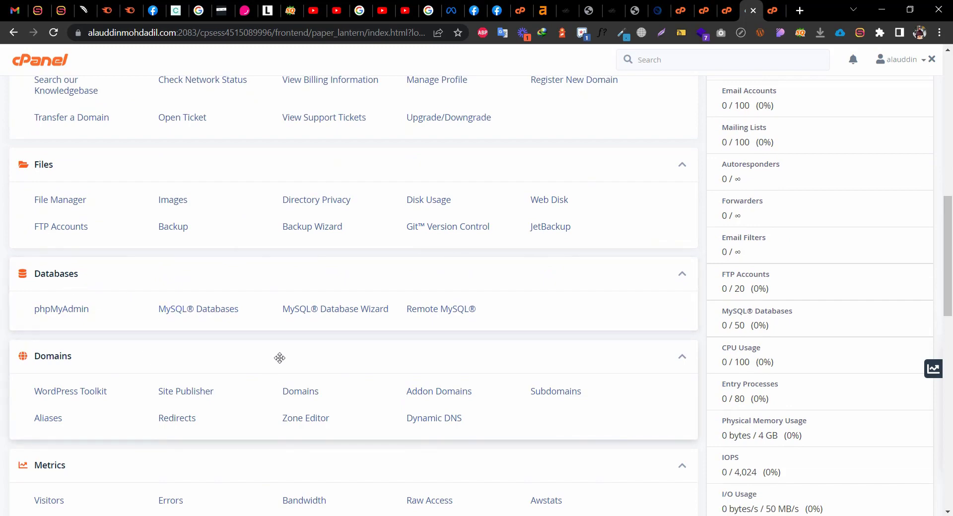
pyautogui.scroll(-5, 368, 383)
pyautogui.scroll(-10, 368, 385)
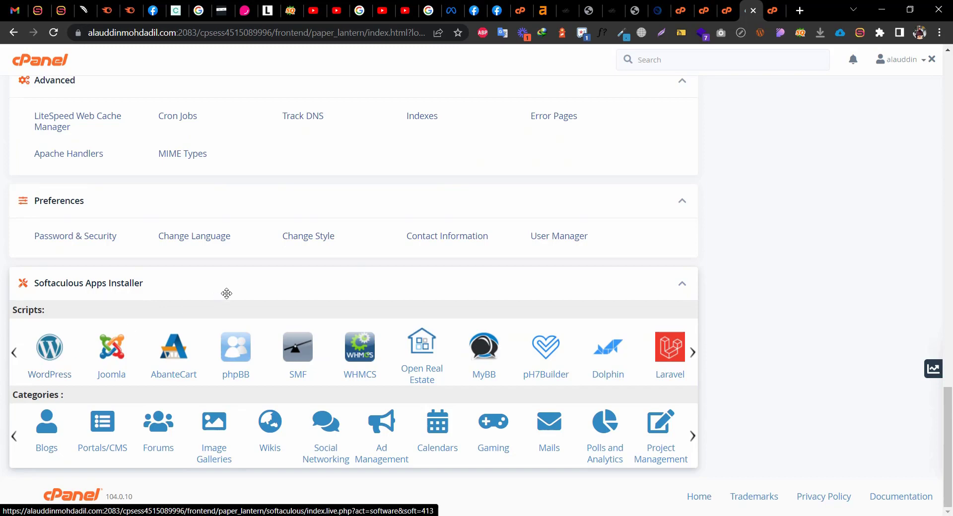
pyautogui.scroll(5, 254, 276)
pyautogui.scroll(3, 253, 276)
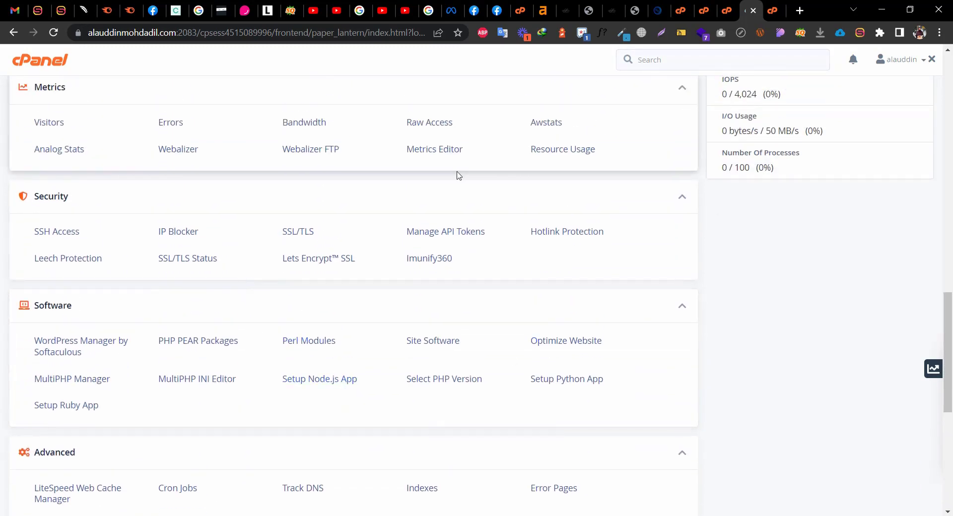
pyautogui.scroll(-3, 466, 213)
pyautogui.scroll(-4, 466, 213)
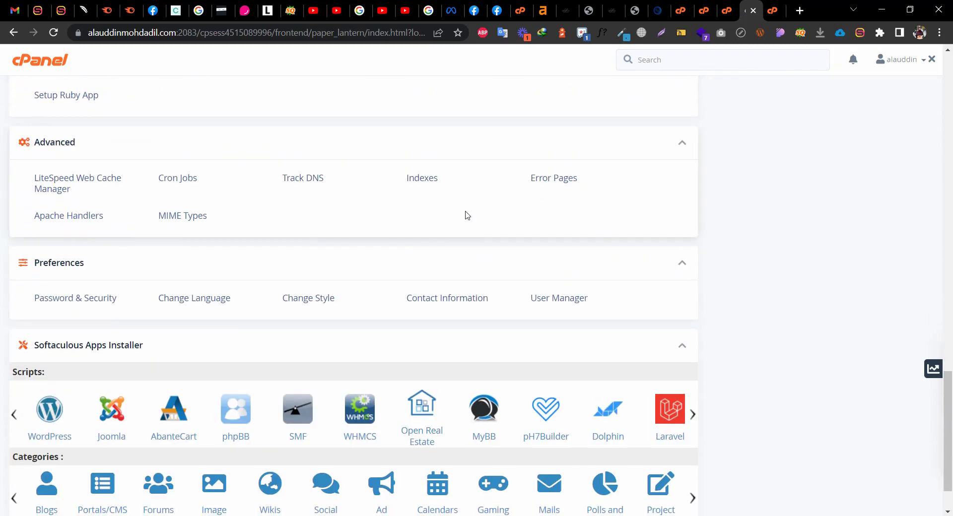
pyautogui.scroll(10, 467, 214)
# Find Softaculous with a 'softa' search and open its WordPress page offering version 6.0.2
pyautogui.click(709, 67)
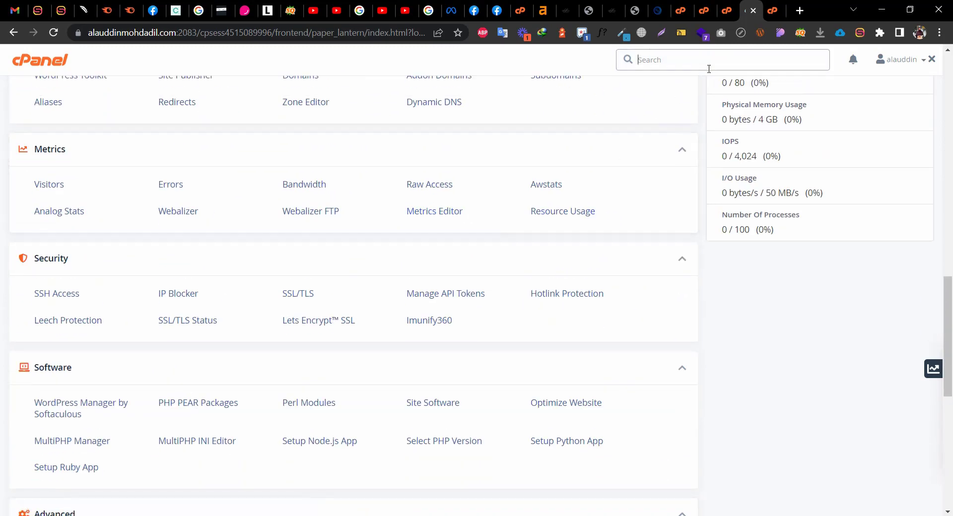
pyautogui.write('softa')
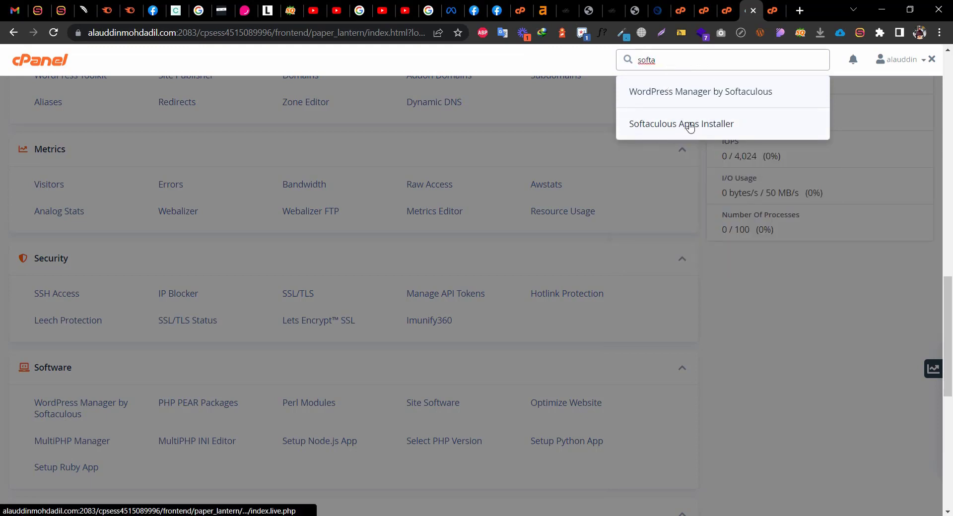
pyautogui.click(649, 121)
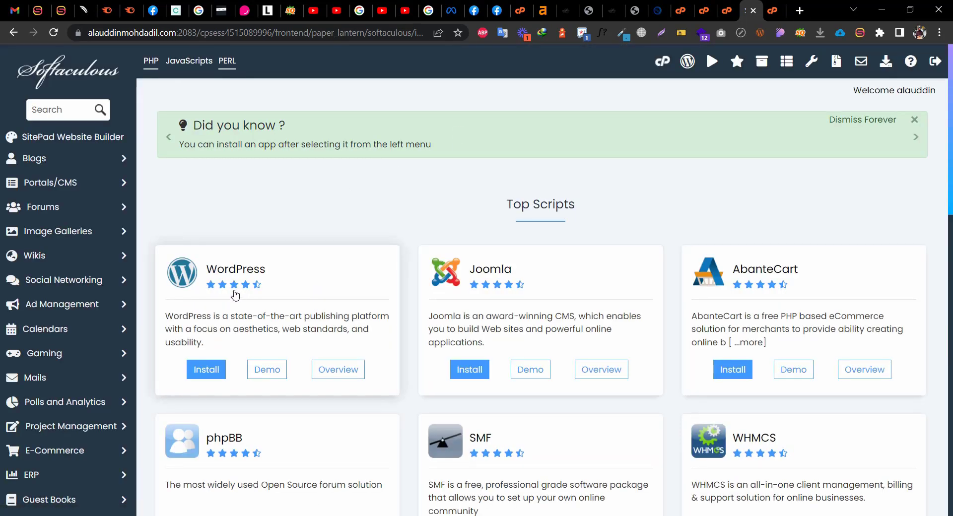
pyautogui.click(212, 370)
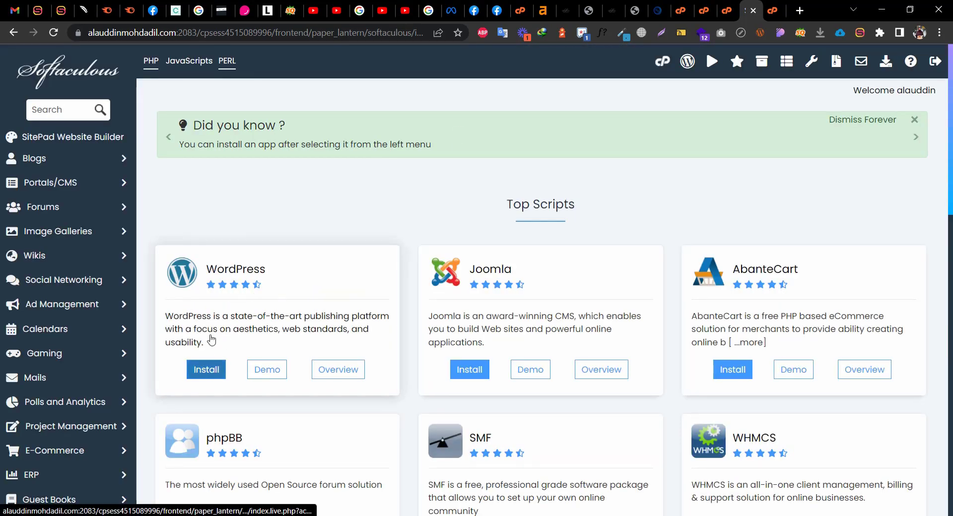
pyautogui.click(14, 32)
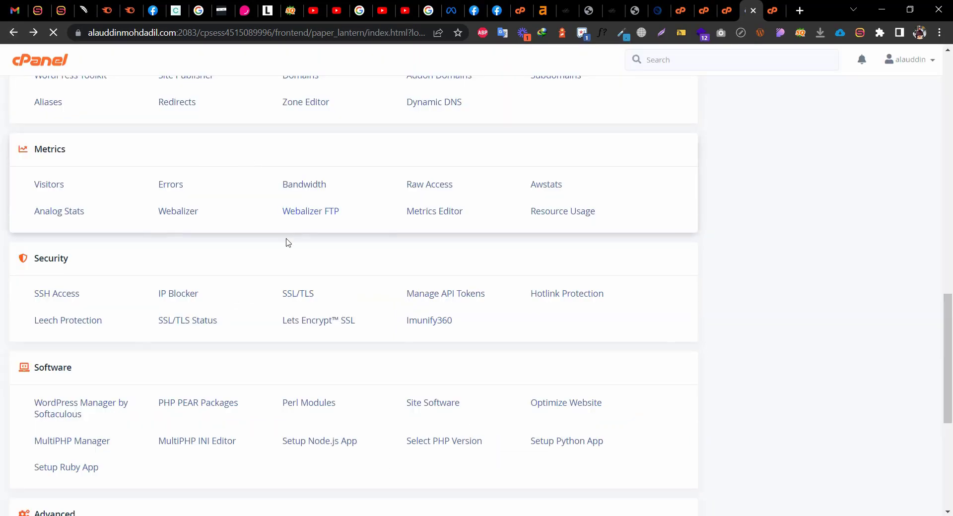
pyautogui.scroll(-2, 164, 312)
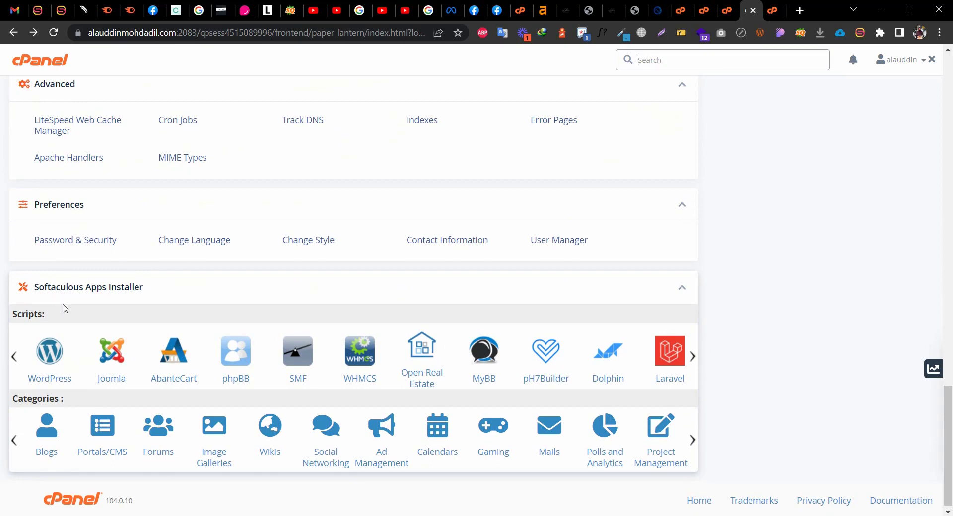
pyautogui.click(50, 360)
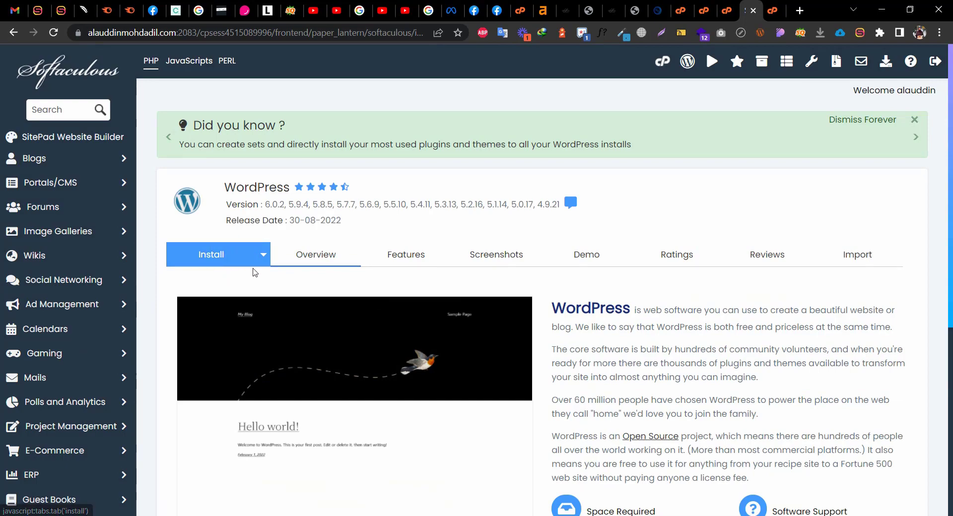
pyautogui.scroll(-5, 638, 323)
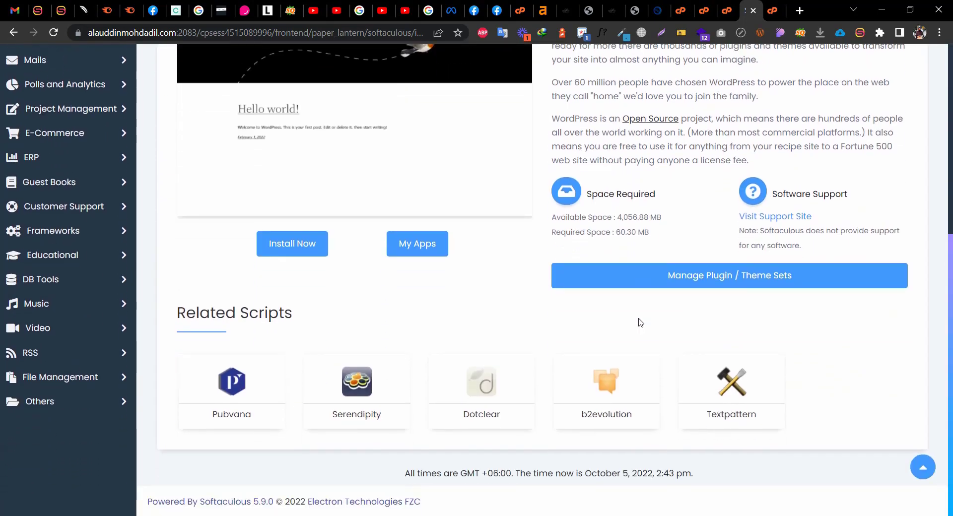
pyautogui.scroll(5, 640, 322)
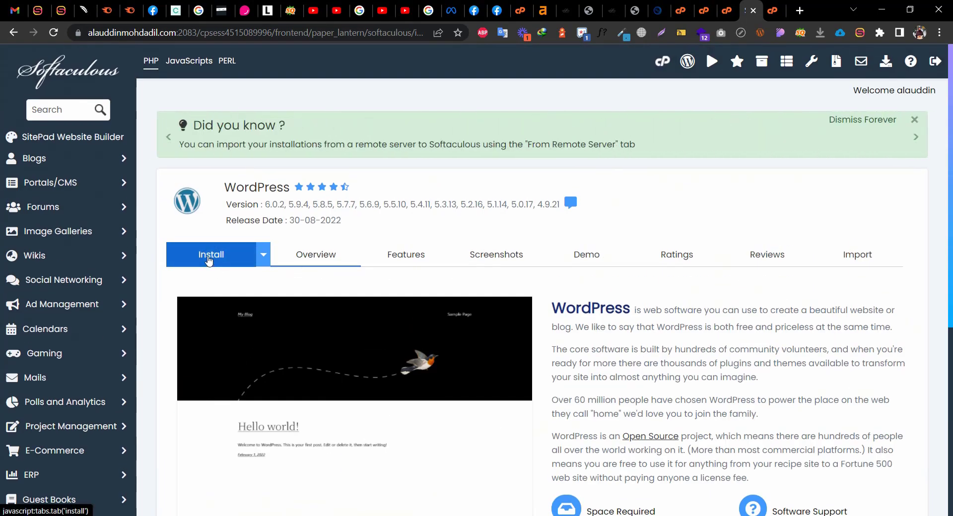
pyautogui.click(208, 259)
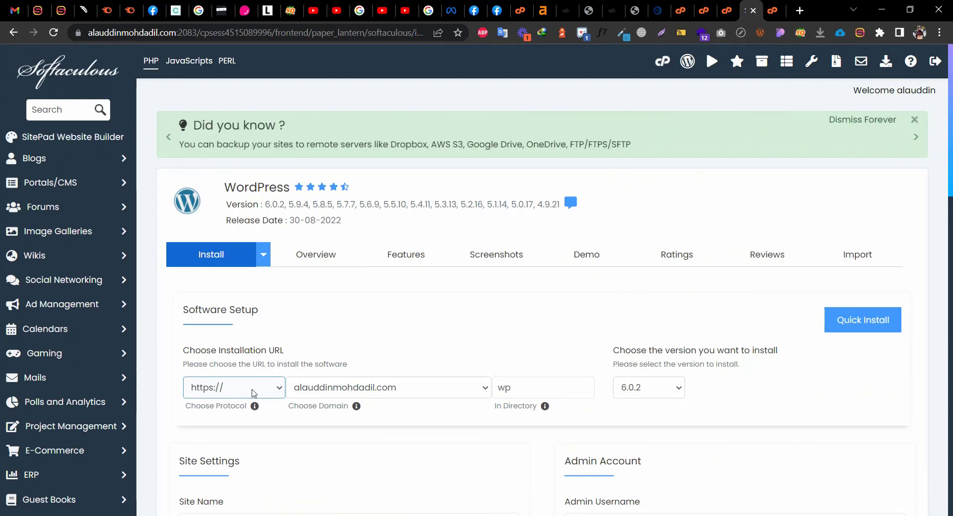
pyautogui.click(277, 392)
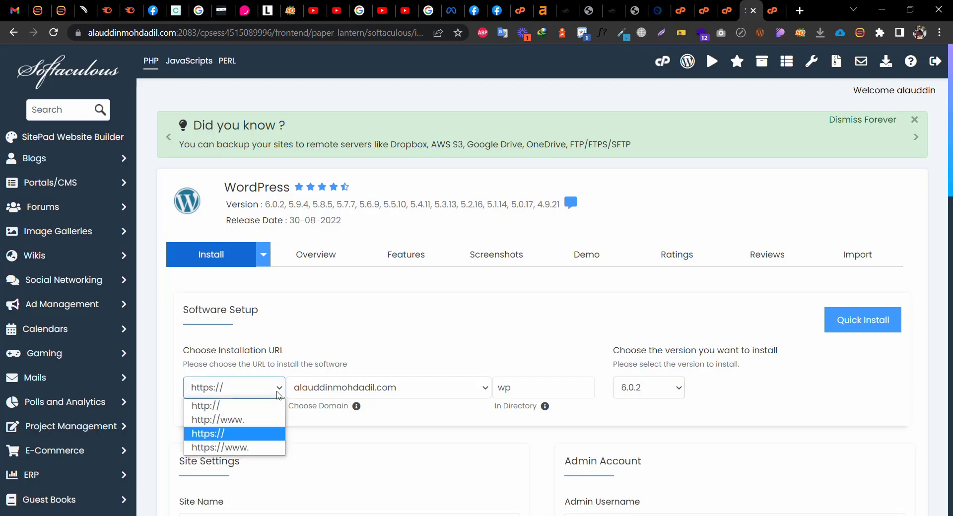
pyautogui.click(279, 395)
pyautogui.click(279, 395)
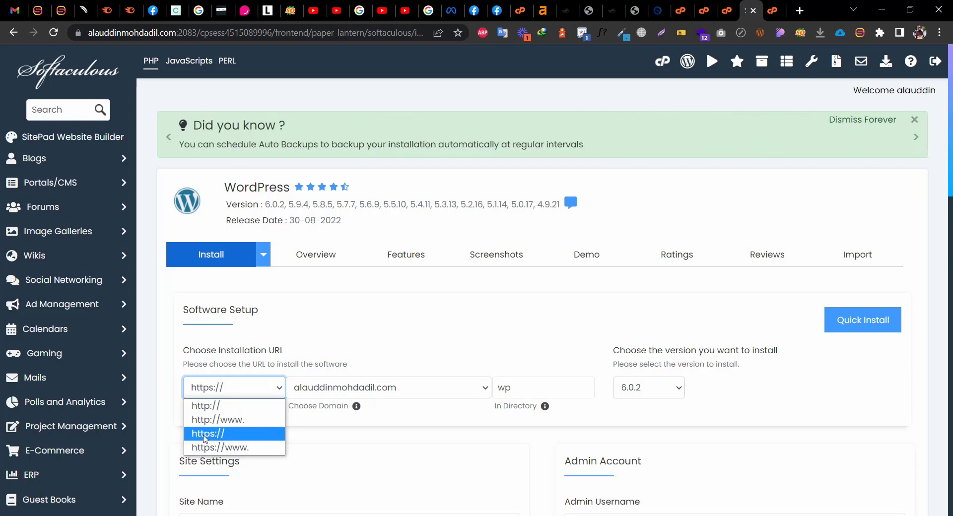
pyautogui.click(206, 434)
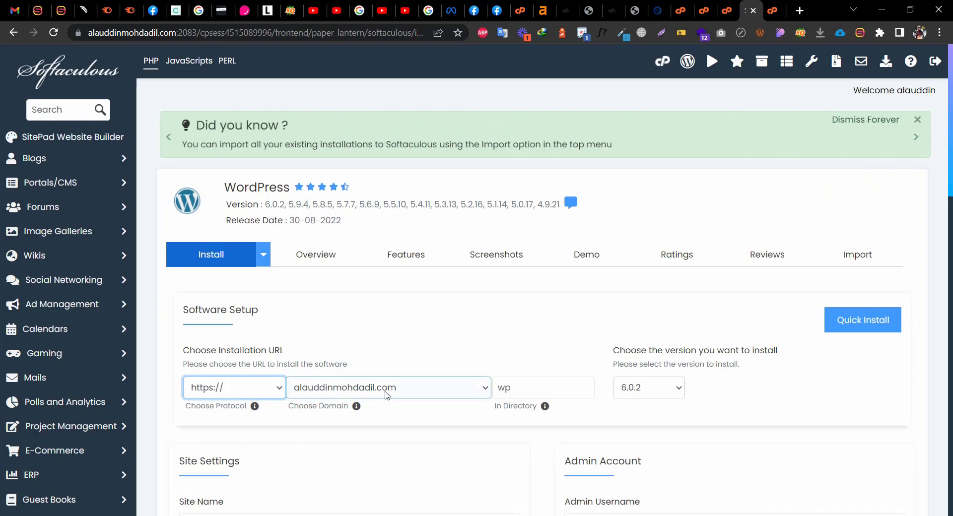
# Keep the account's domain as the install target and select the In Directory field
pyautogui.click(387, 396)
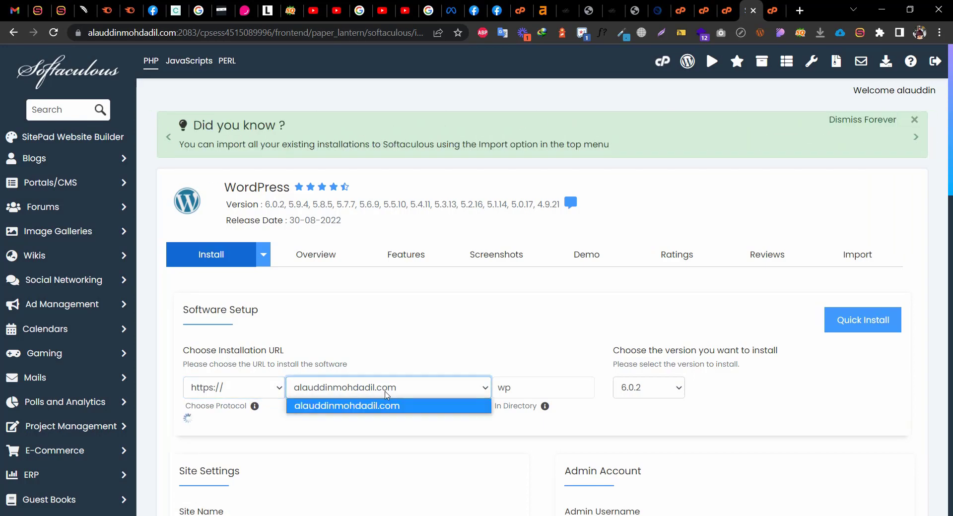
pyautogui.click(383, 396)
pyautogui.scroll(-3, 383, 395)
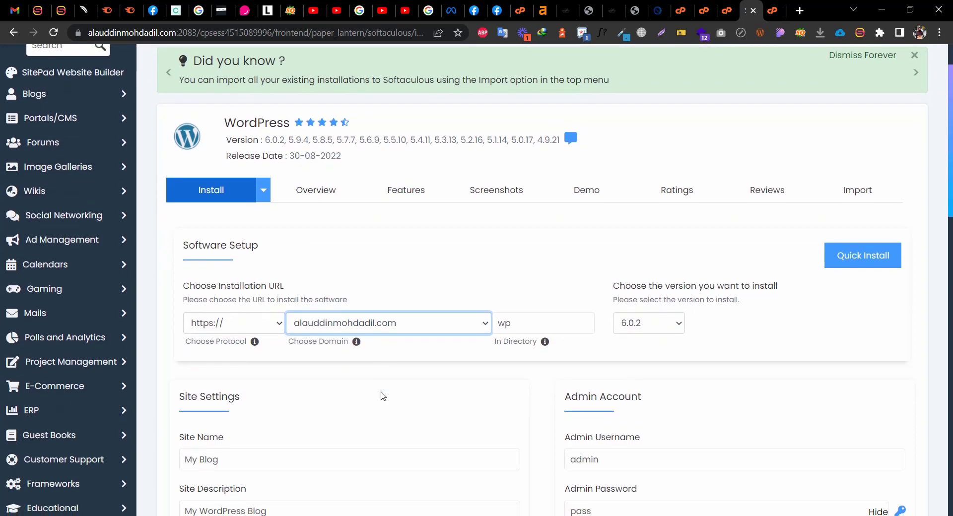
pyautogui.click(411, 268)
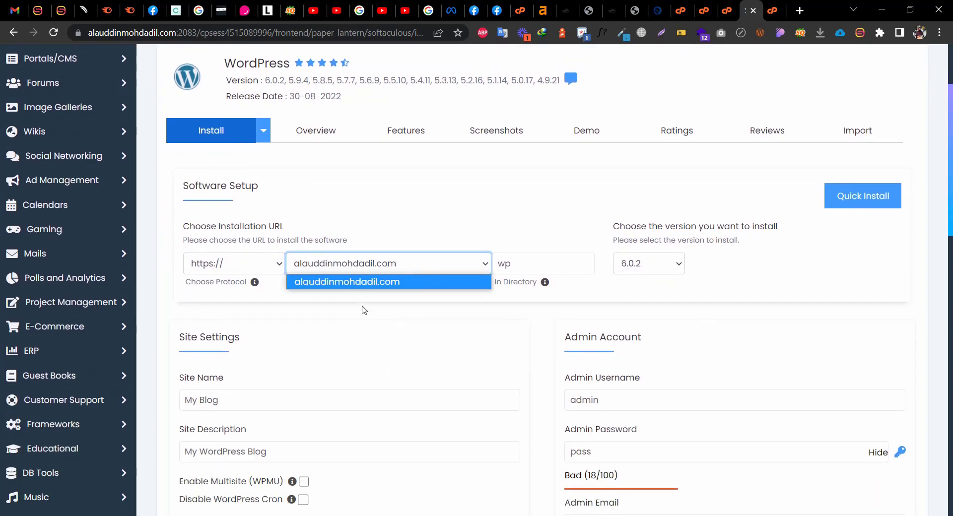
pyautogui.click(440, 280)
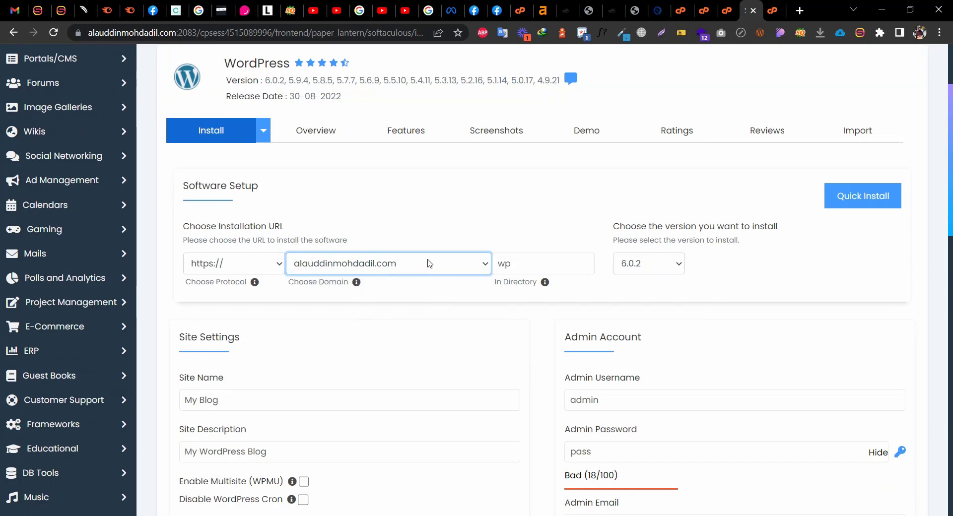
pyautogui.click(522, 267)
pyautogui.click(530, 263)
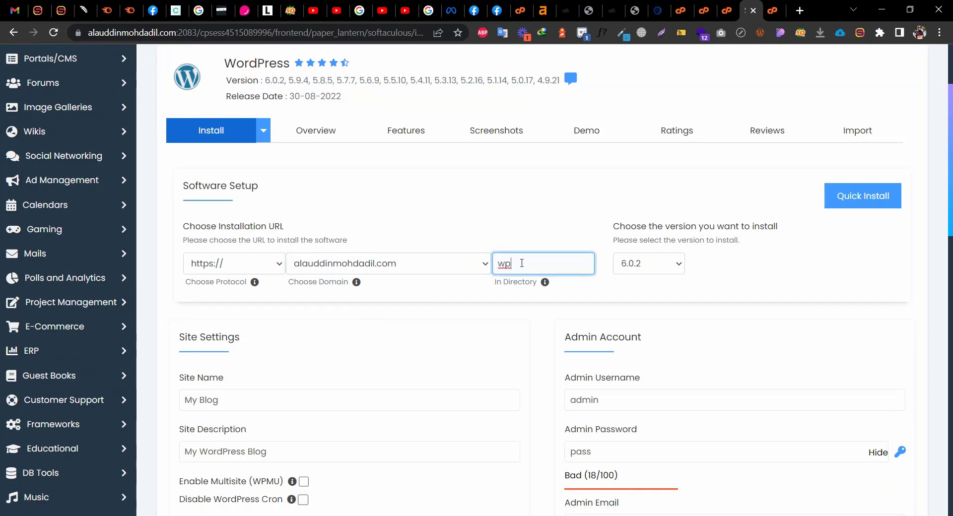
# Delete 'wp' from In Directory so WordPress installs at the domain root
pyautogui.press('BackSpace')
pyautogui.press('BackSpace')
pyautogui.click(456, 294)
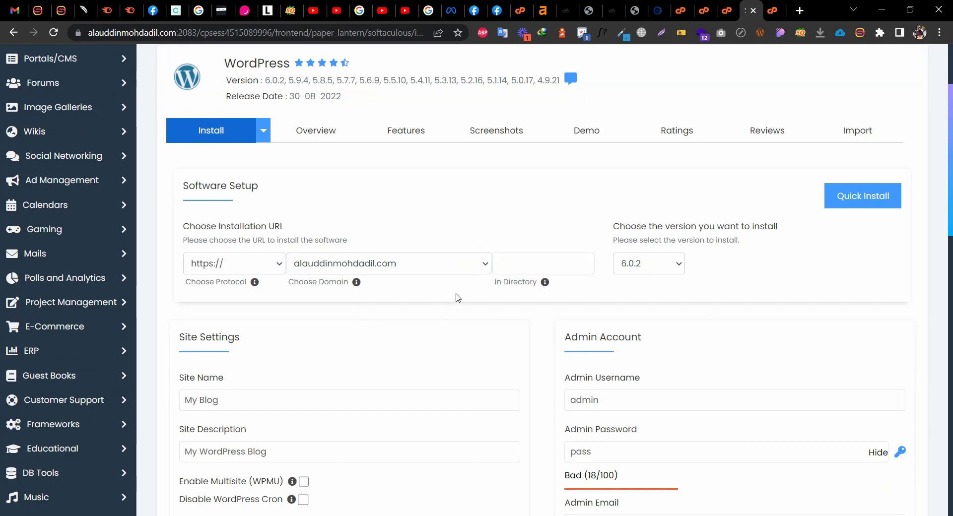
pyautogui.click(521, 273)
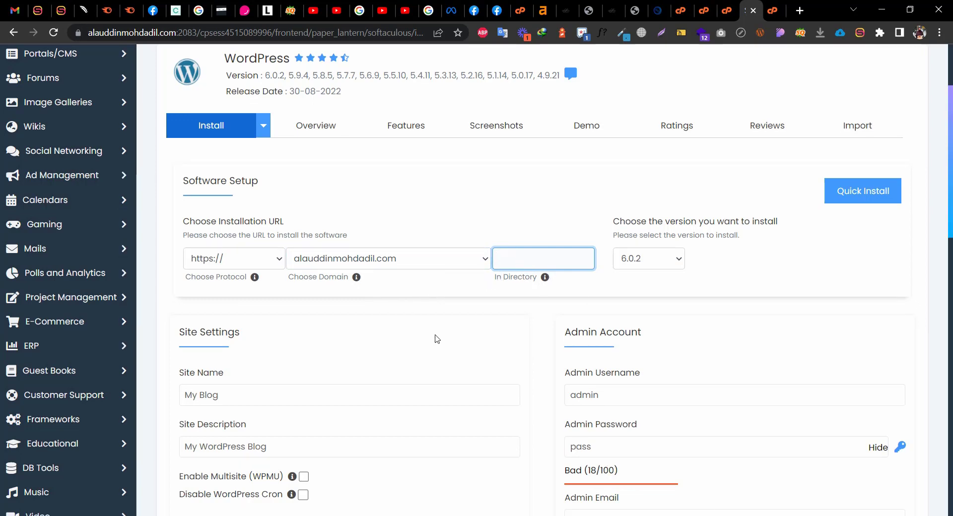
pyautogui.scroll(-4, 436, 340)
pyautogui.scroll(3, 665, 238)
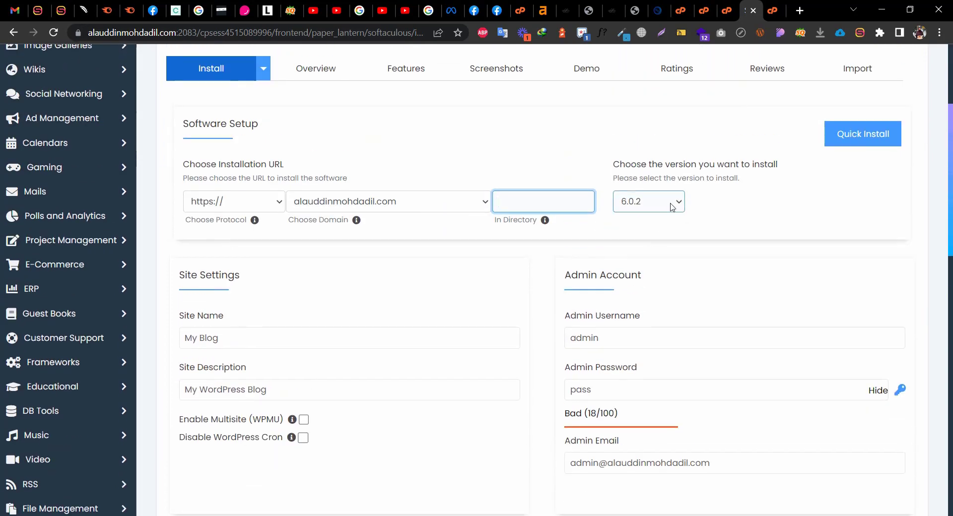
pyautogui.click(671, 207)
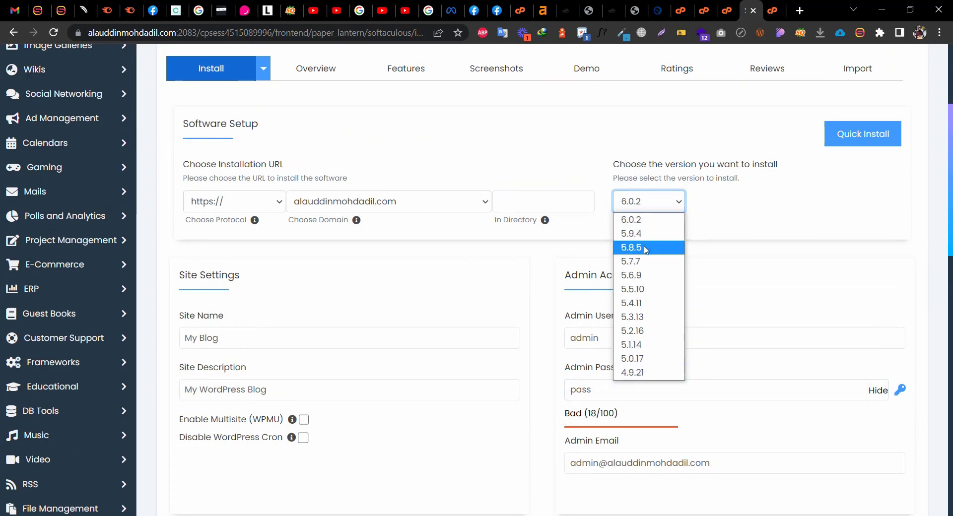
pyautogui.click(723, 225)
pyautogui.click(657, 202)
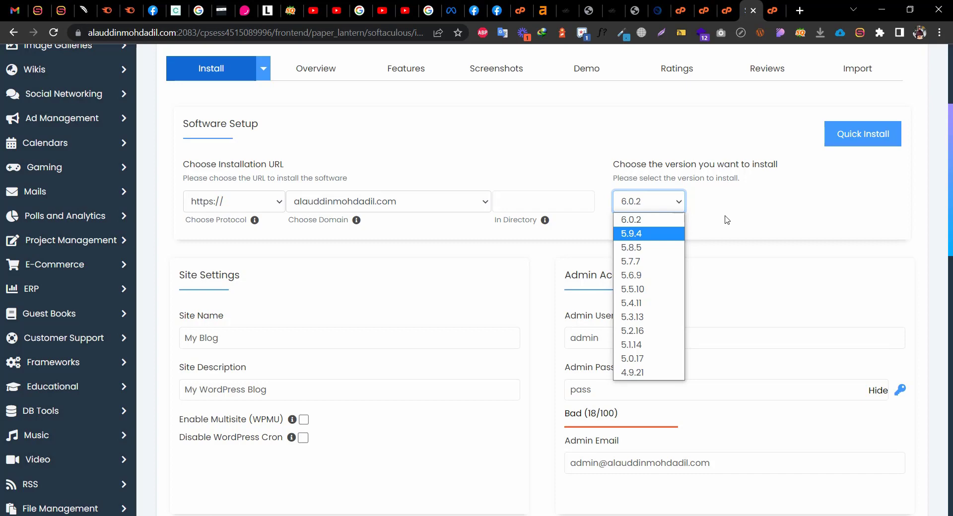
pyautogui.click(641, 203)
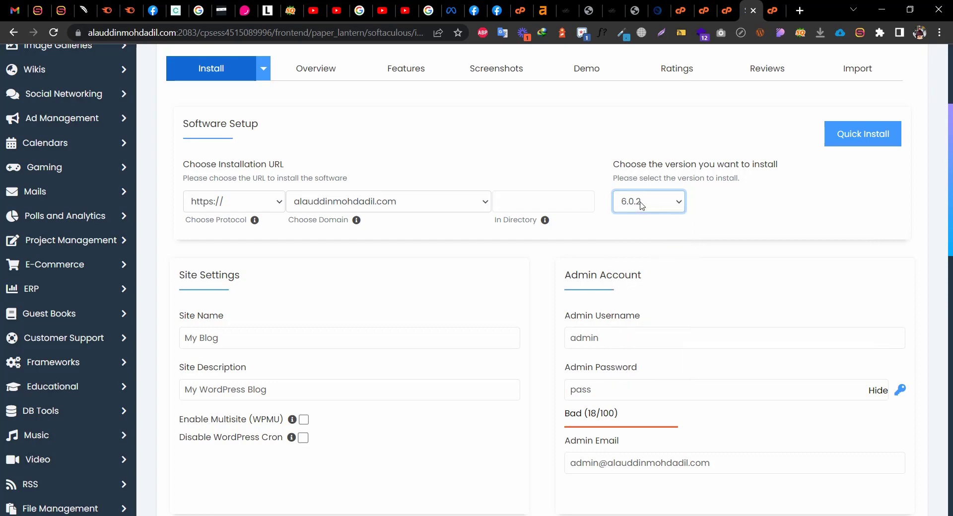
pyautogui.click(240, 342)
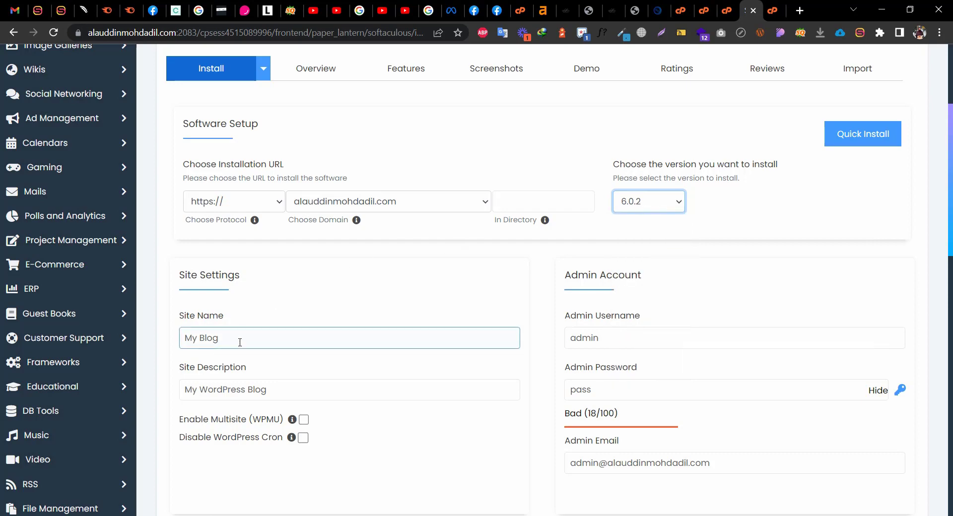
# Replace Site Name 'My Blog' with the owner's name plus 'Blog Website'
pyautogui.moveTo(239, 342); pyautogui.dragTo(159, 336)
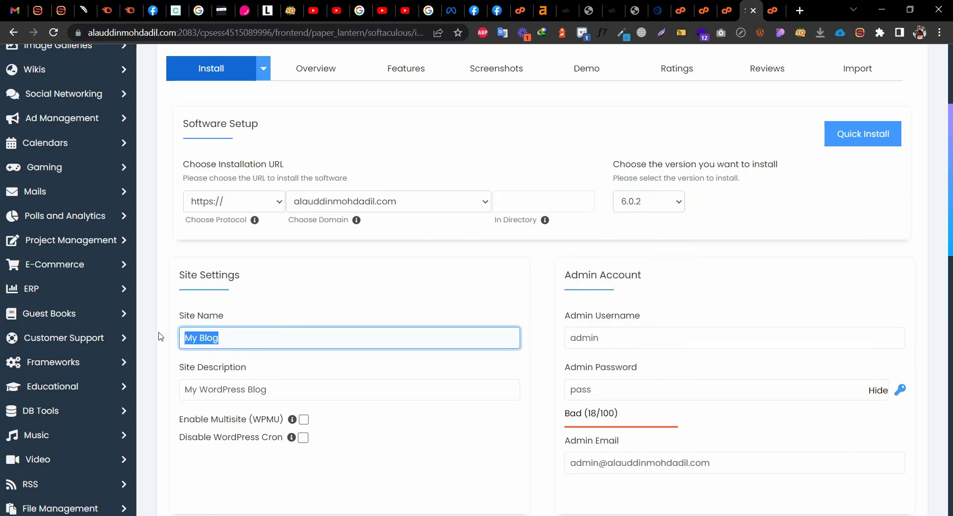
pyautogui.write("Adil's")
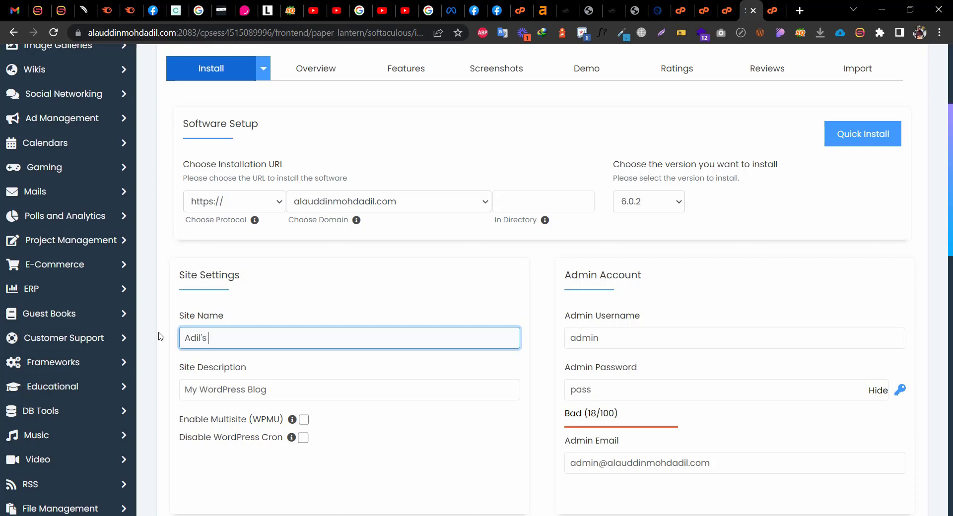
pyautogui.write('Blog website')
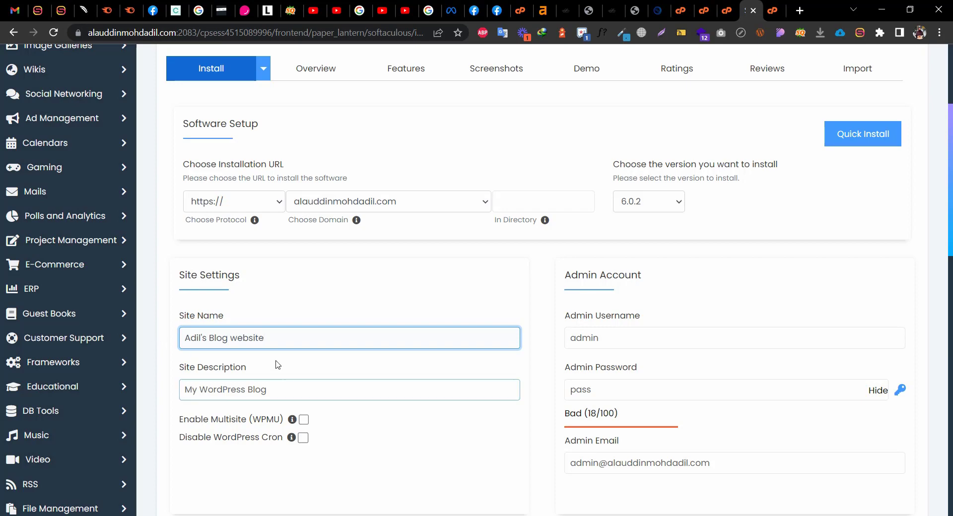
pyautogui.press('Left')
pyautogui.press('Left')
pyautogui.press('Left')
pyautogui.press('Left')
pyautogui.press('Left')
pyautogui.press('Left')
pyautogui.press('BackSpace')
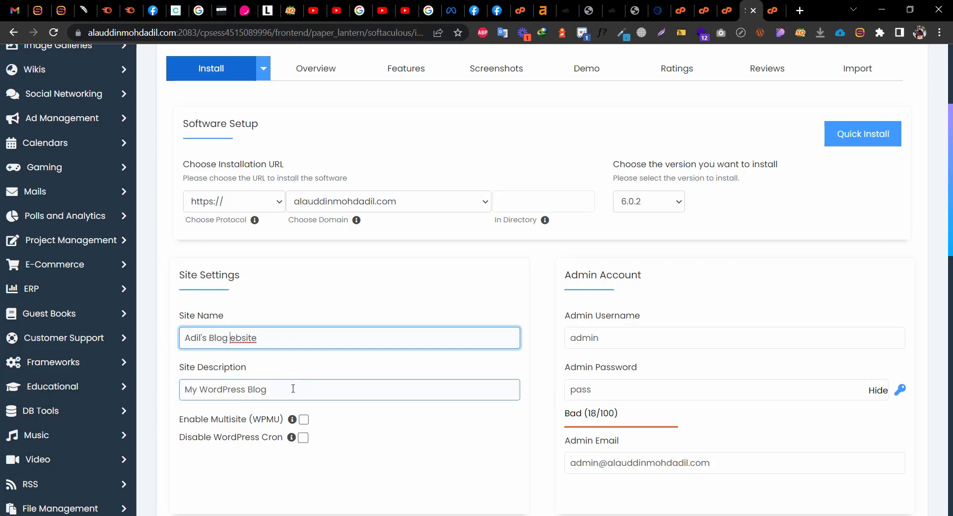
pyautogui.write('W')
# Select the Site Description, leaving 'My WordPress Blog' unchanged
pyautogui.click(287, 389)
pyautogui.hotkey('ctrl', 'a')
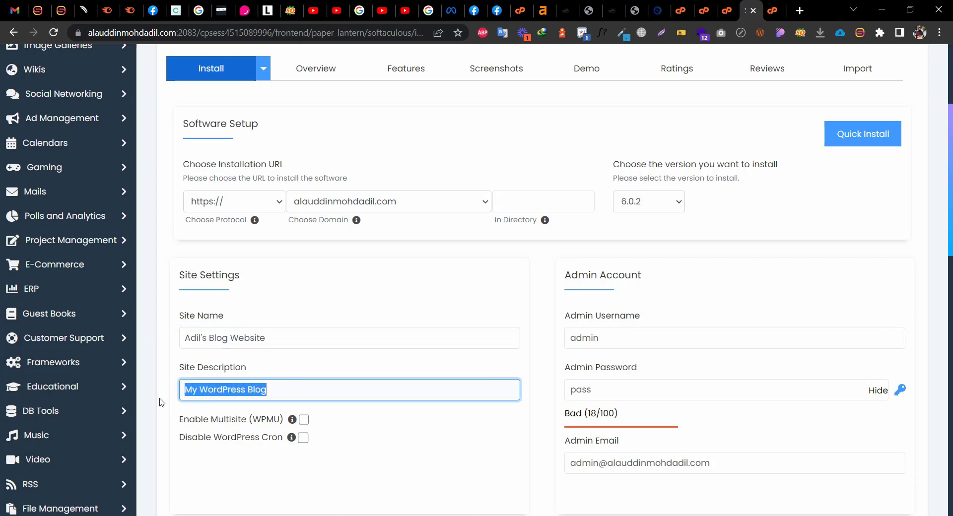
pyautogui.scroll(-1, 340, 371)
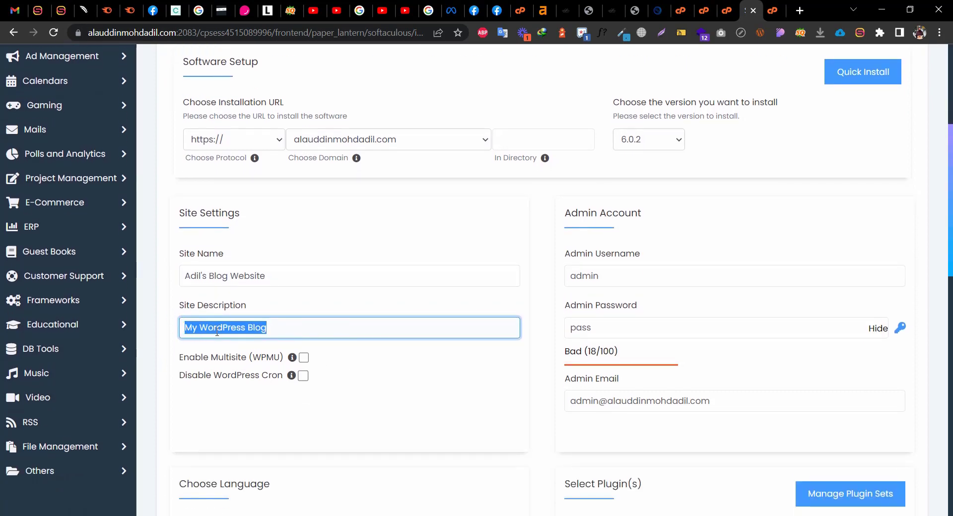
pyautogui.click(429, 382)
pyautogui.click(328, 323)
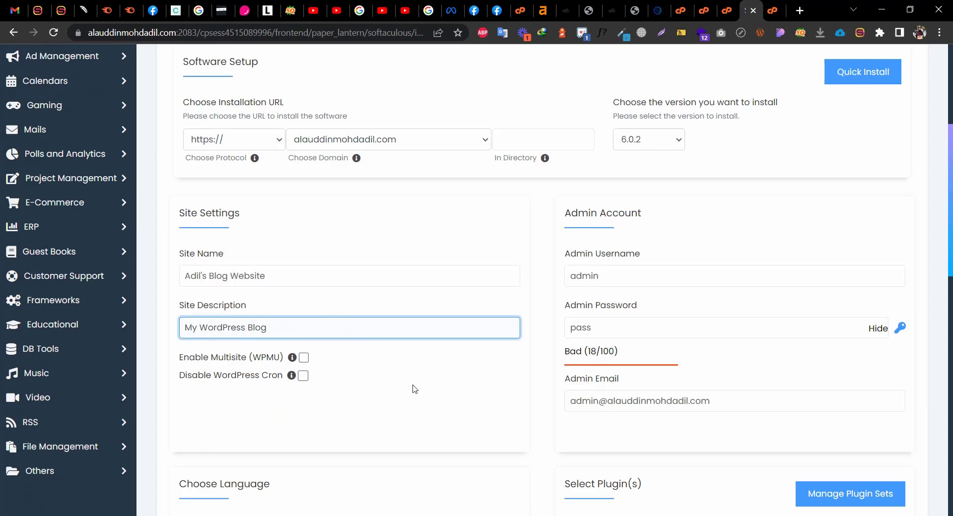
# Replace the default 'admin' username with the owner's personal username
pyautogui.moveTo(628, 272); pyautogui.dragTo(545, 278)
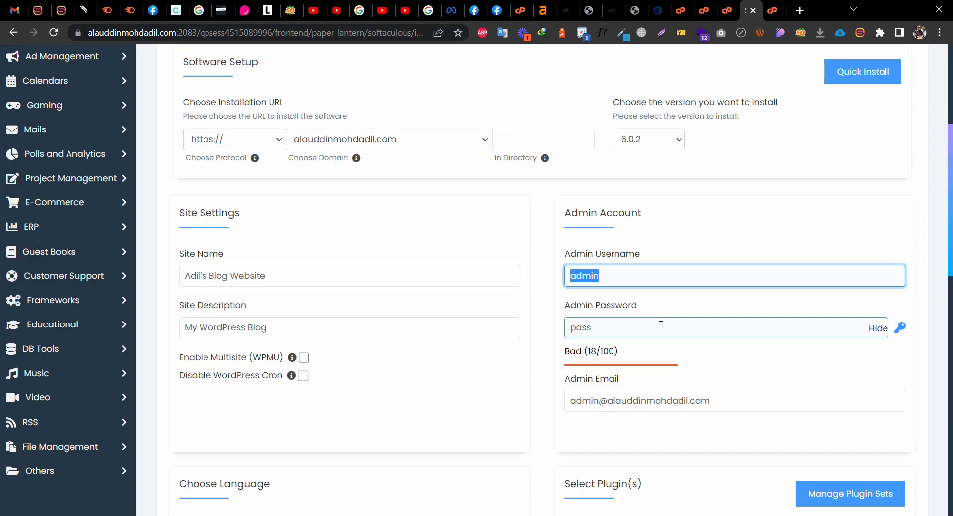
pyautogui.write('ad')
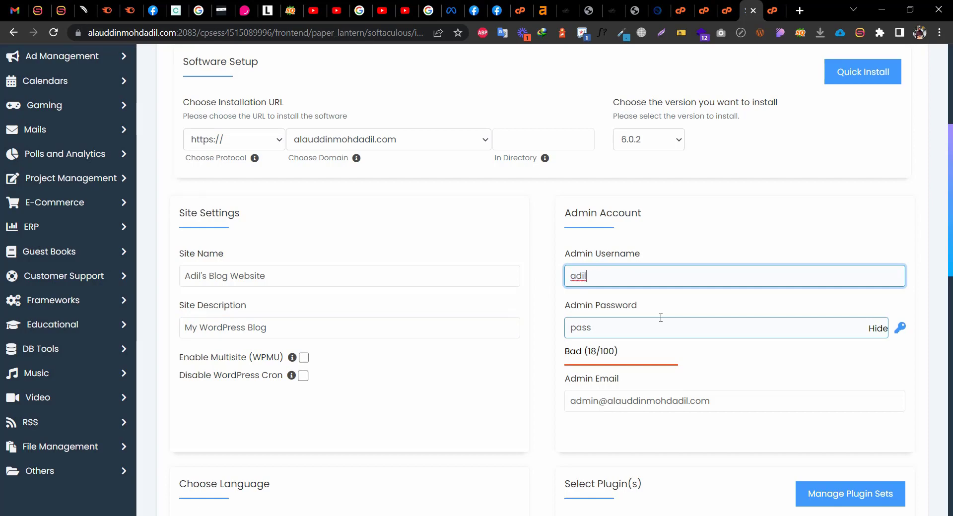
pyautogui.press('BackSpace')
pyautogui.press('BackSpace')
pyautogui.write('lauddin')
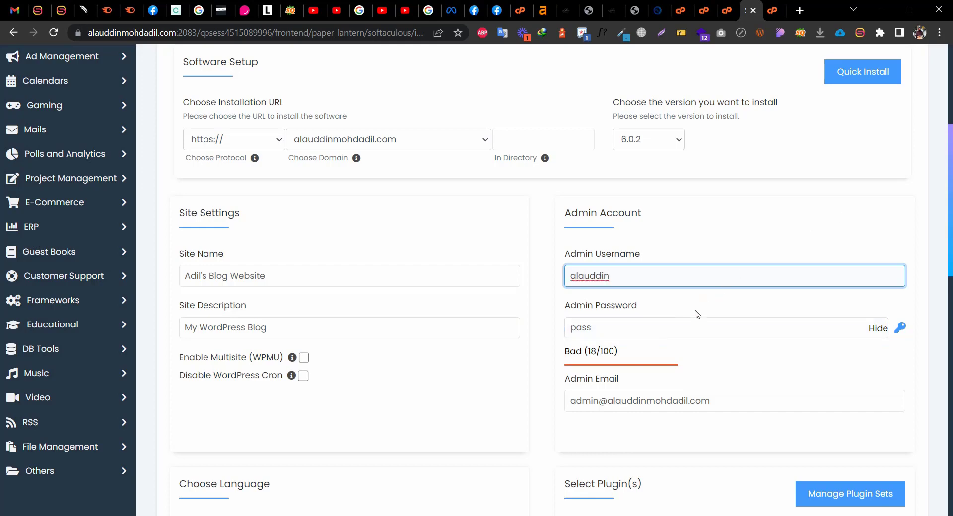
# Set a strong admin password rated 82/100, checking it with Show/Hide
pyautogui.click(655, 323)
pyautogui.press('BackSpace')
pyautogui.press('BackSpace')
pyautogui.press('BackSpace')
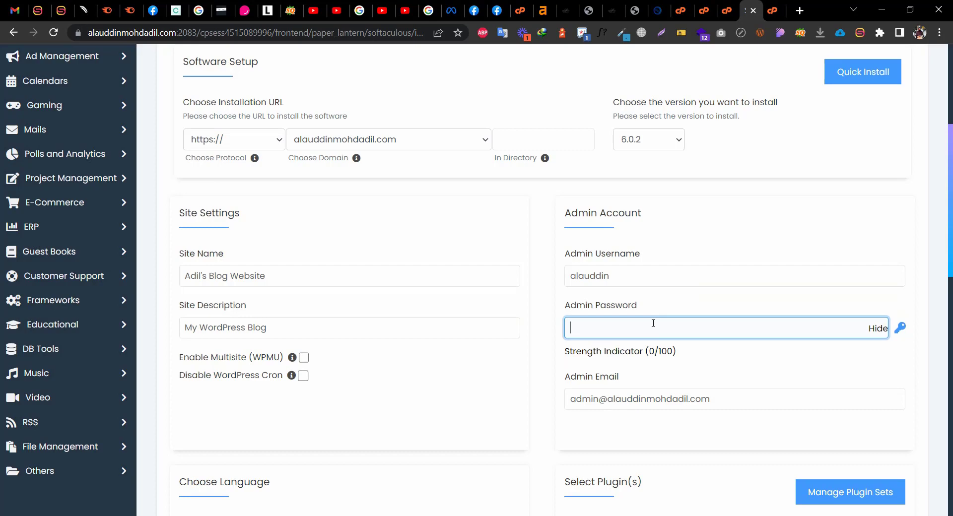
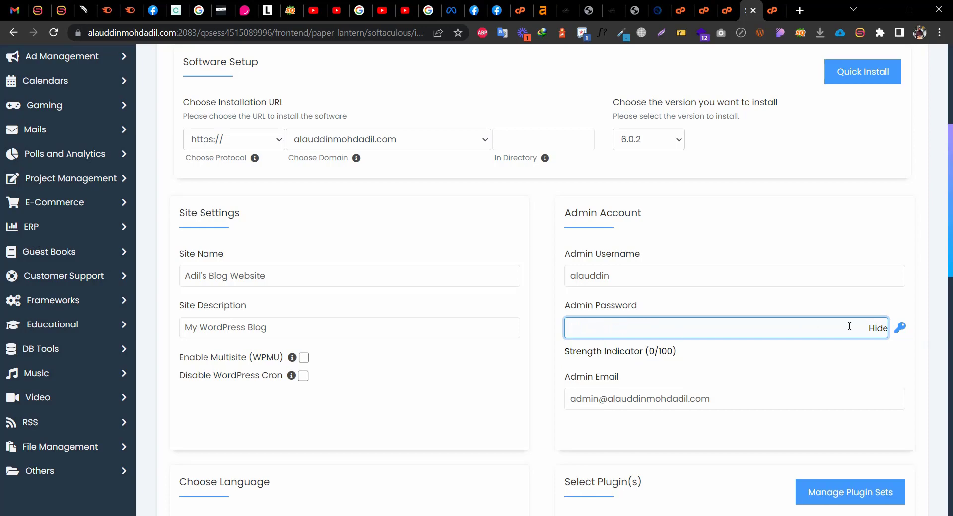
pyautogui.click(877, 328)
pyautogui.click(633, 328)
pyautogui.write('••••')
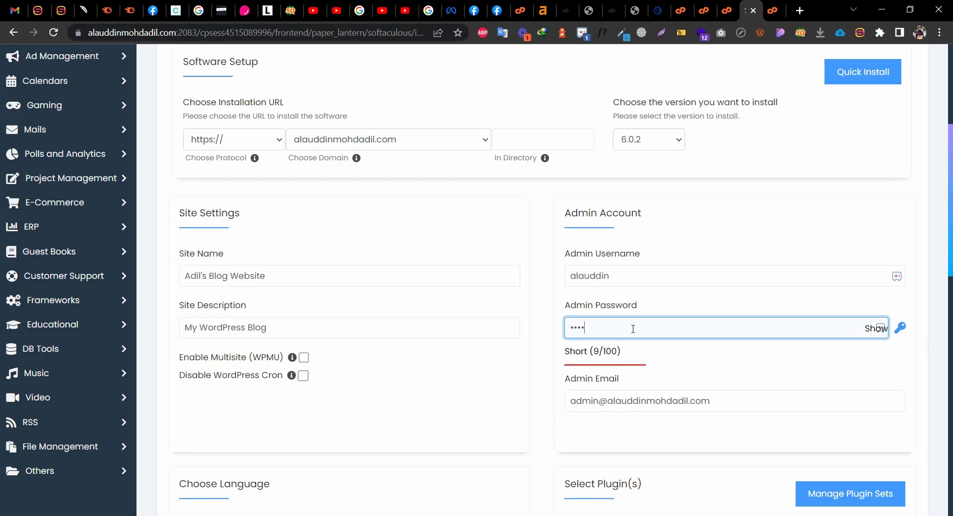
pyautogui.write('••••')
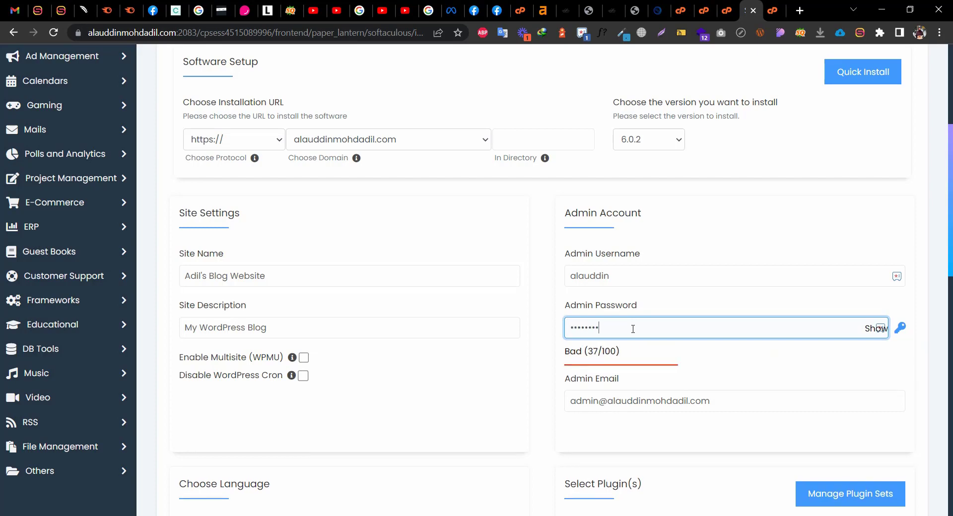
pyautogui.write('••••')
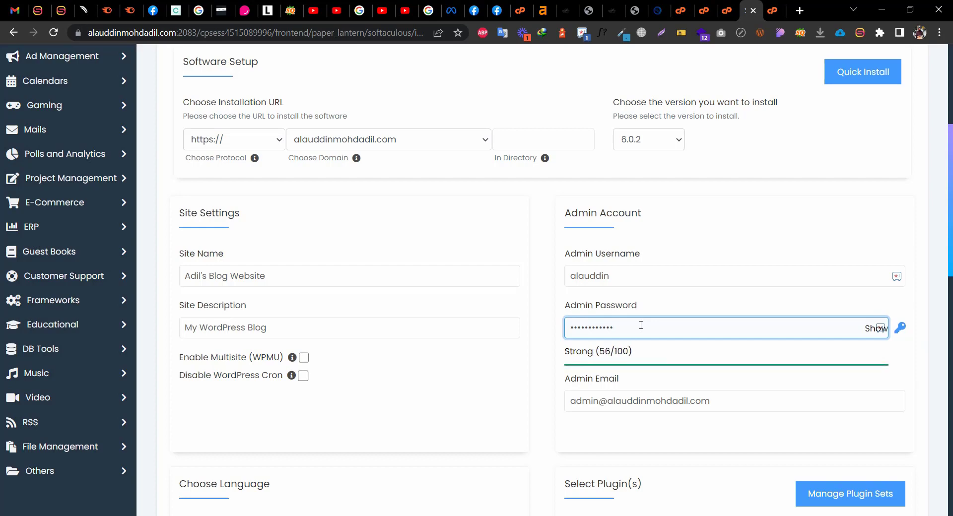
pyautogui.write('•••')
pyautogui.click(876, 328)
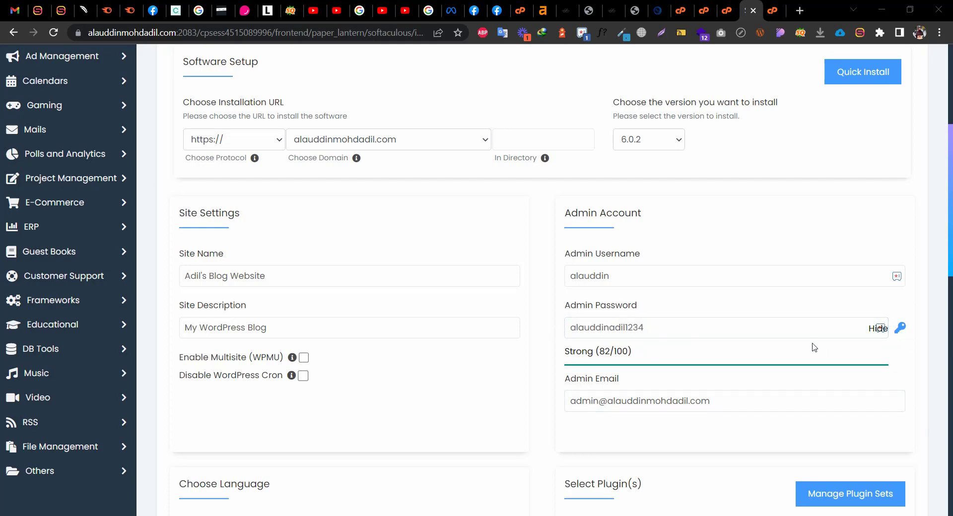
pyautogui.click(877, 328)
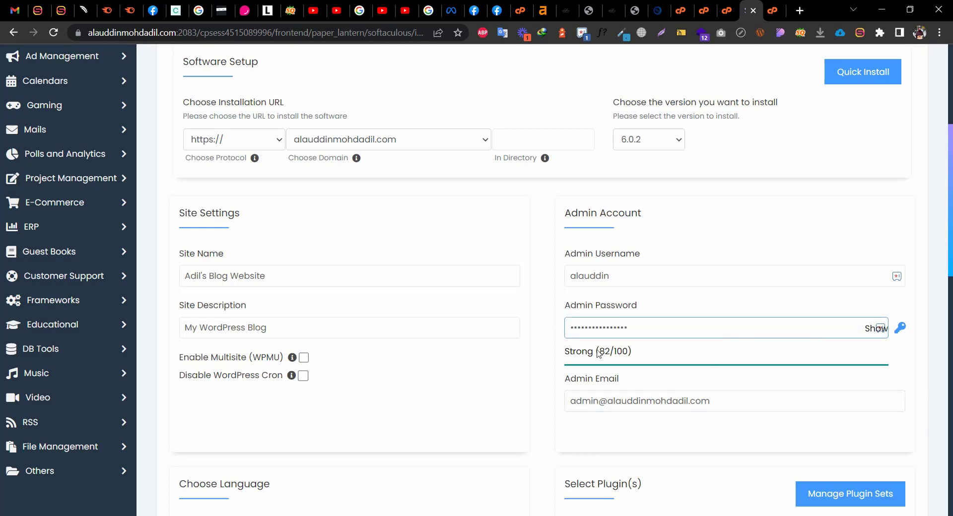
pyautogui.click(624, 434)
pyautogui.scroll(-3, 624, 434)
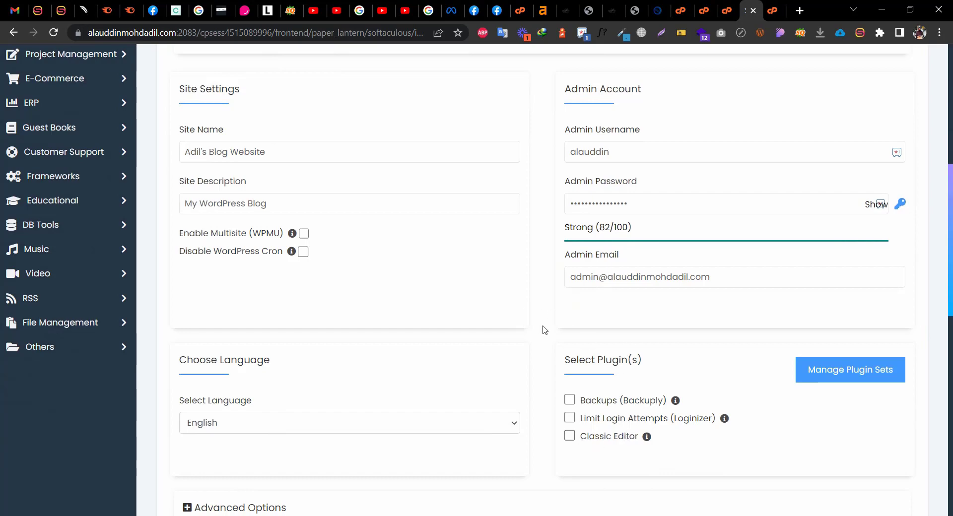
pyautogui.scroll(-1, 544, 330)
pyautogui.click(644, 211)
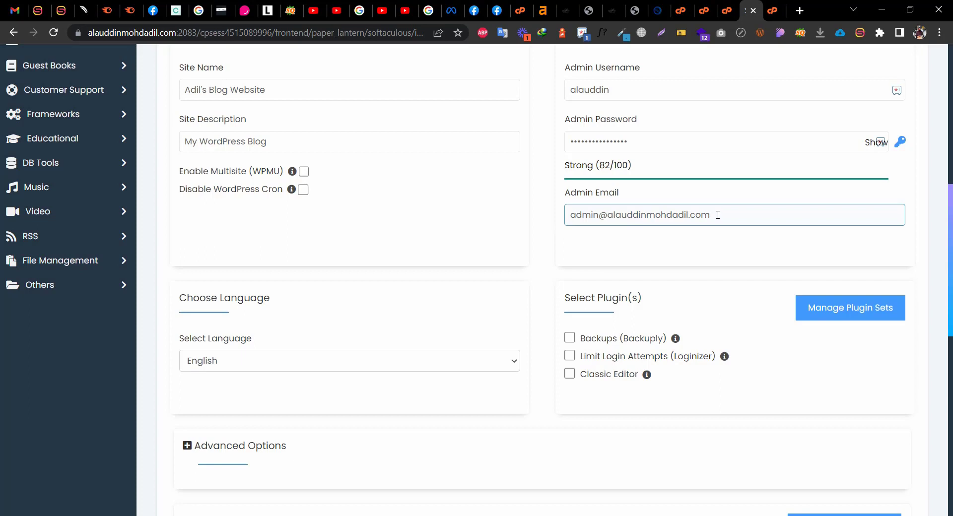
pyautogui.moveTo(717, 215)
pyautogui.mouseDown()
pyautogui.moveTo(639, 210)
pyautogui.moveTo(714, 208)
pyautogui.mouseUp()
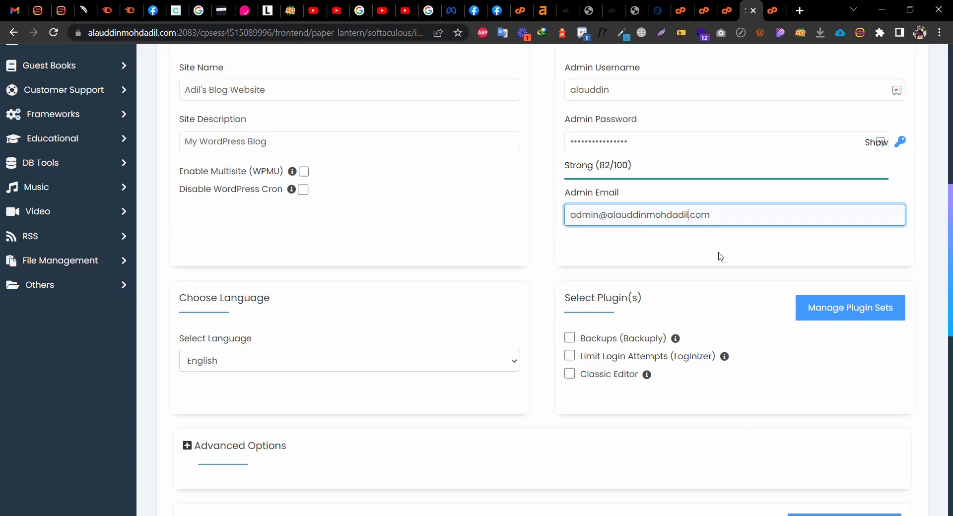
pyautogui.press('Left')
pyautogui.press('Left')
pyautogui.press('Left')
pyautogui.press('Left')
pyautogui.write('@gmail')
pyautogui.press('Home')
pyautogui.press('Delete')
pyautogui.press('Delete')
pyautogui.press('Delete')
pyautogui.press('Delete')
pyautogui.press('Delete')
pyautogui.press('Delete')
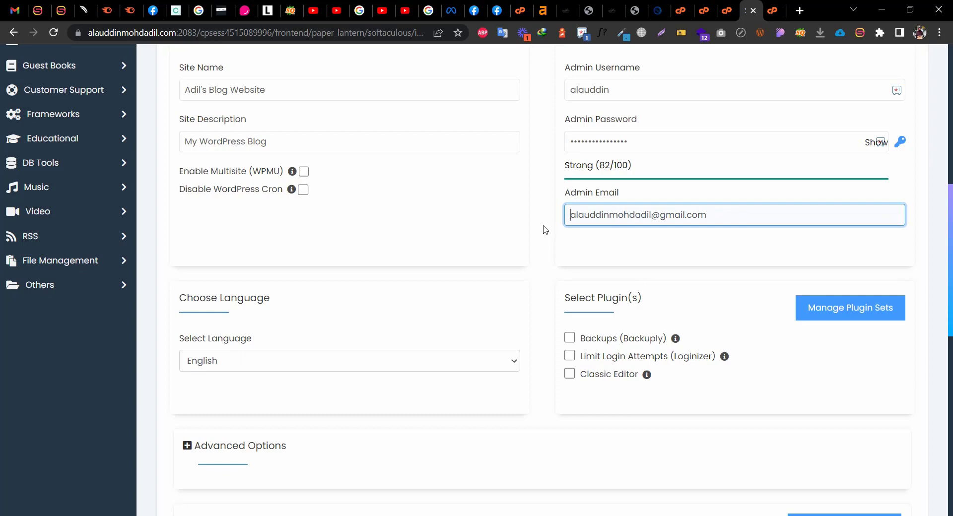
pyautogui.scroll(-3, 632, 277)
pyautogui.scroll(5, 657, 302)
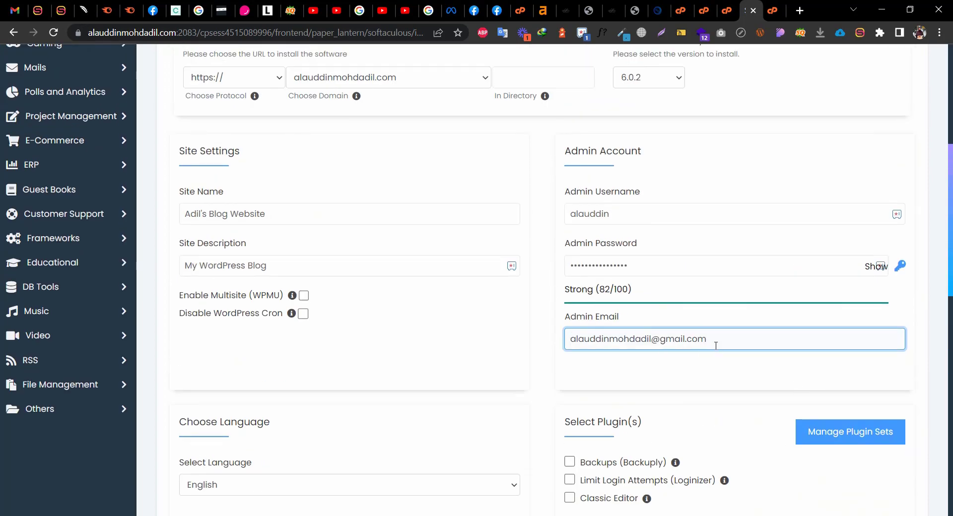
pyautogui.scroll(-3, 741, 306)
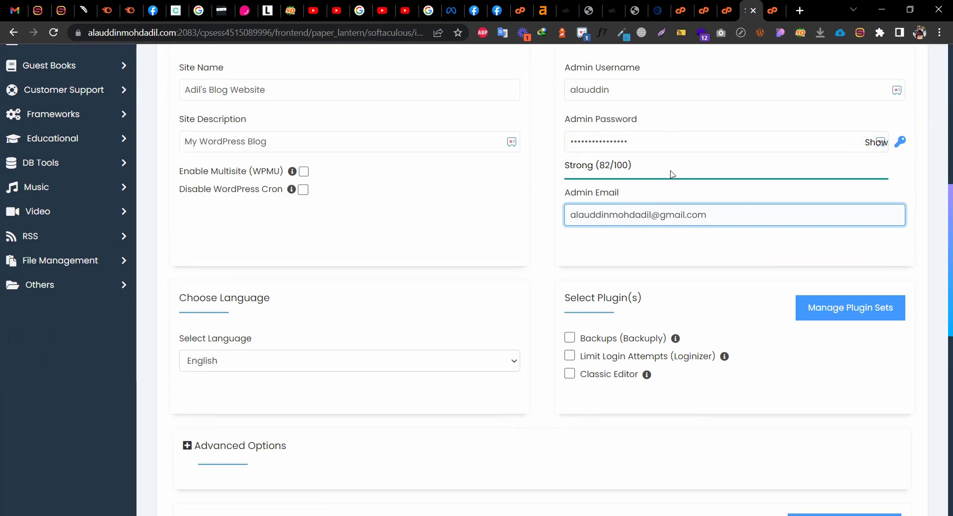
pyautogui.scroll(-6, 604, 218)
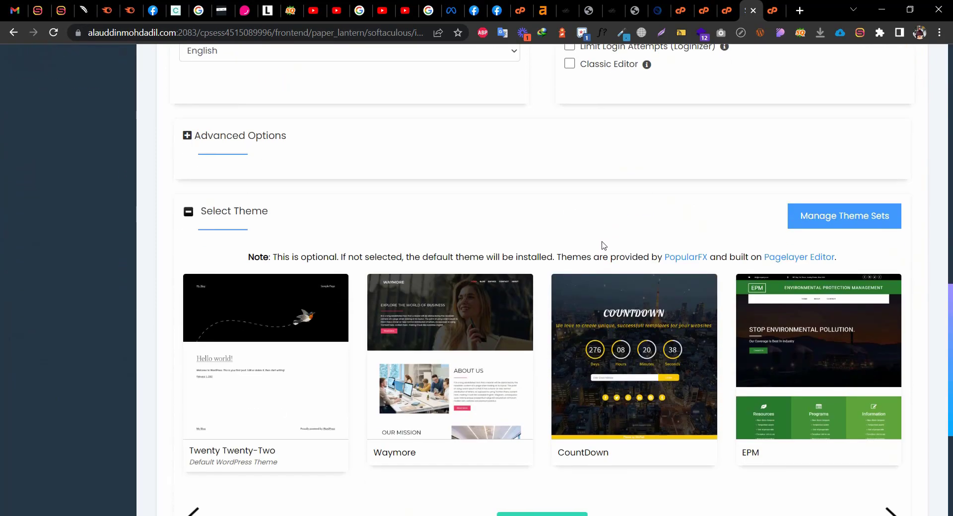
pyautogui.scroll(-1, 381, 333)
pyautogui.scroll(-3, 381, 332)
pyautogui.scroll(10, 428, 367)
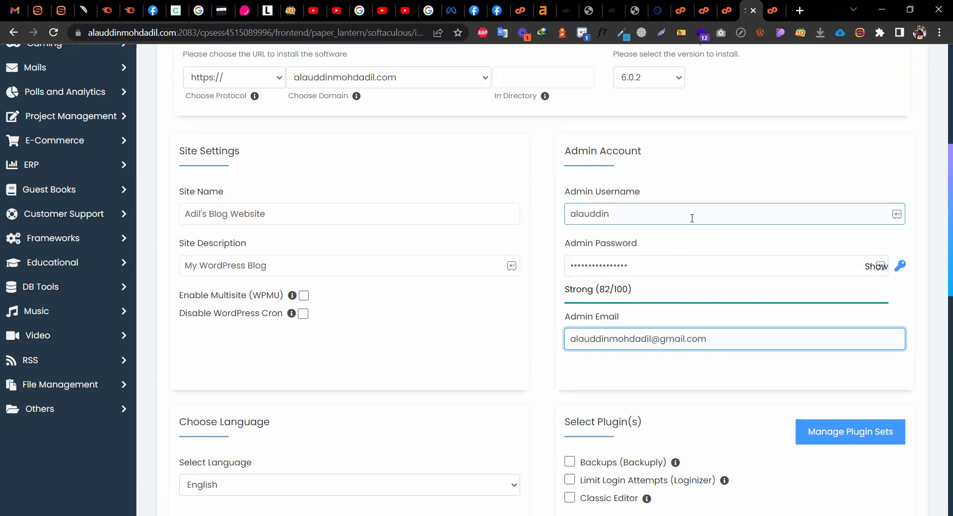
pyautogui.scroll(-1, 721, 258)
pyautogui.scroll(-5, 728, 254)
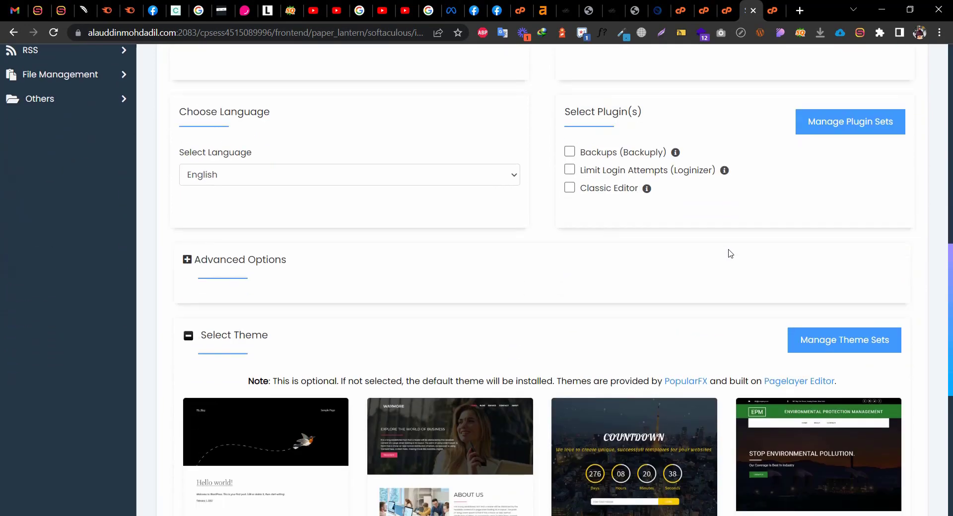
pyautogui.scroll(6, 724, 251)
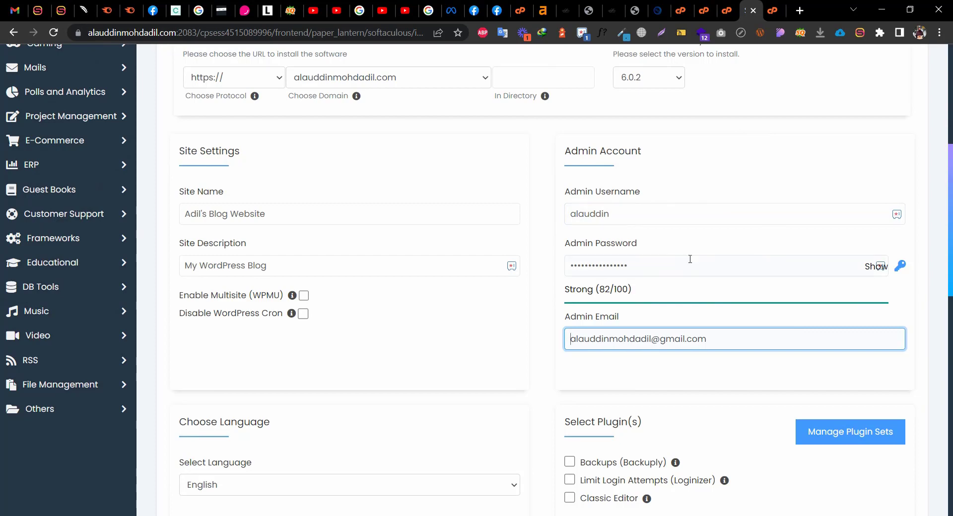
pyautogui.scroll(-8, 729, 324)
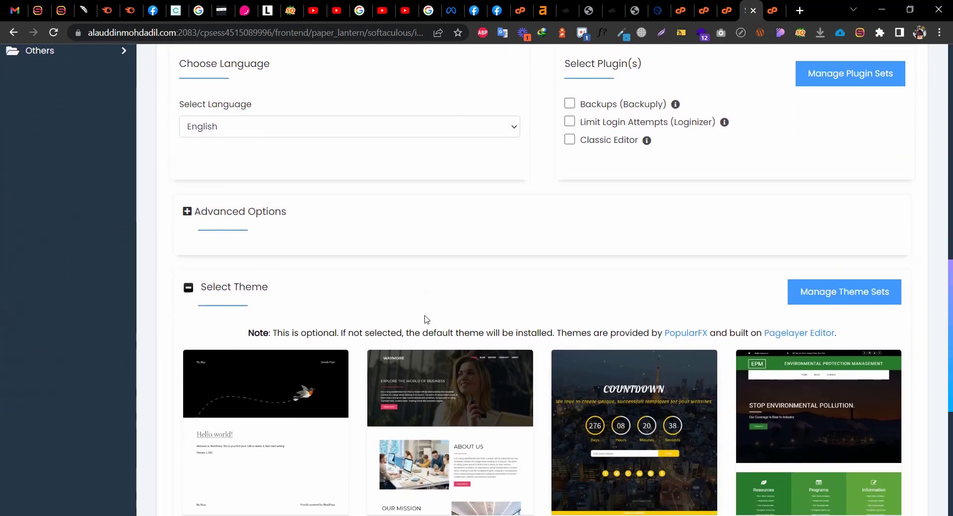
pyautogui.scroll(-6, 497, 266)
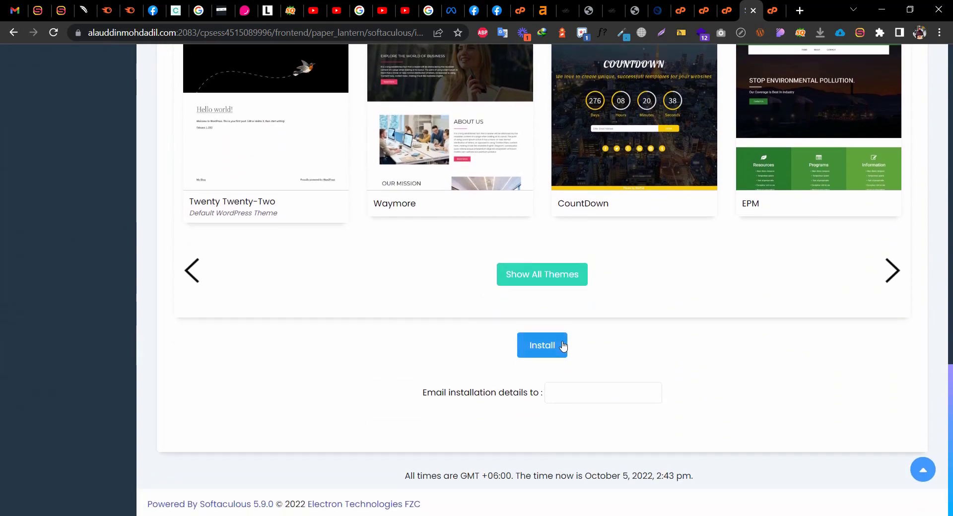
pyautogui.click(557, 346)
pyautogui.scroll(-11, 567, 329)
pyautogui.scroll(-1, 568, 337)
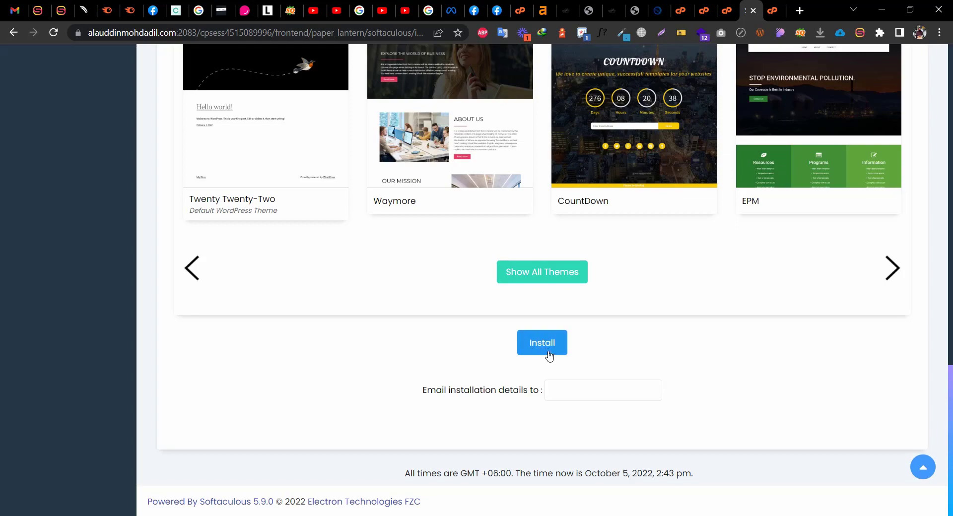
pyautogui.scroll(5, 548, 353)
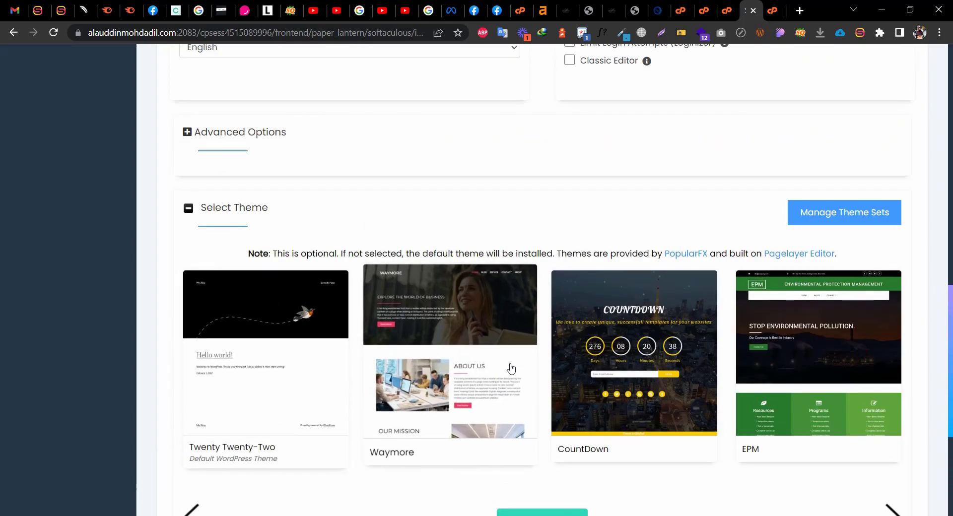
pyautogui.scroll(-1, 557, 362)
pyautogui.scroll(-3, 784, 374)
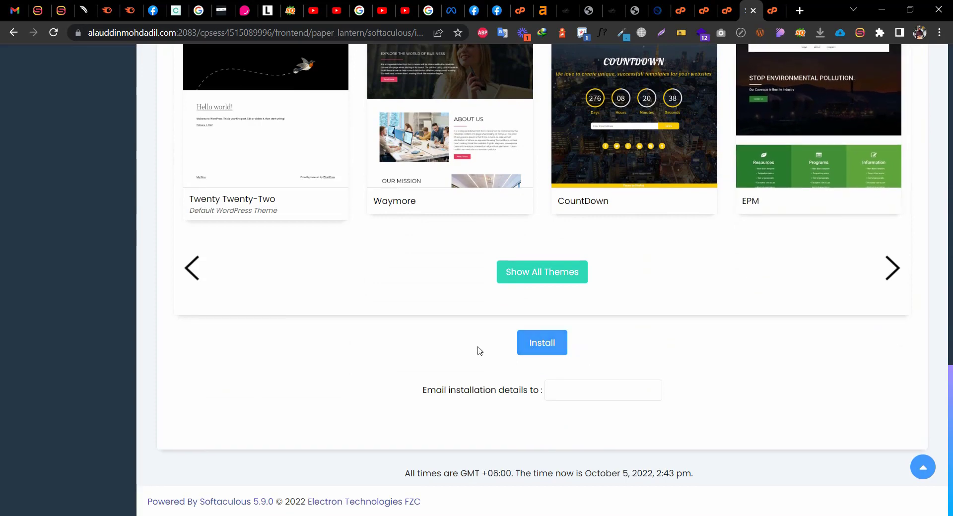
pyautogui.click(566, 393)
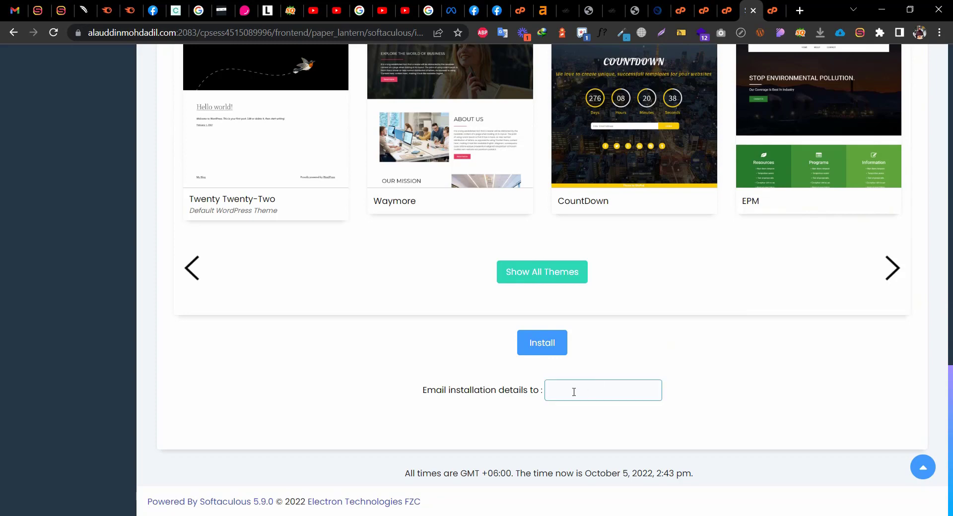
# Submit the WordPress install, dismiss Chrome's password prompt, and scroll up to the .htaccess error
pyautogui.click(543, 345)
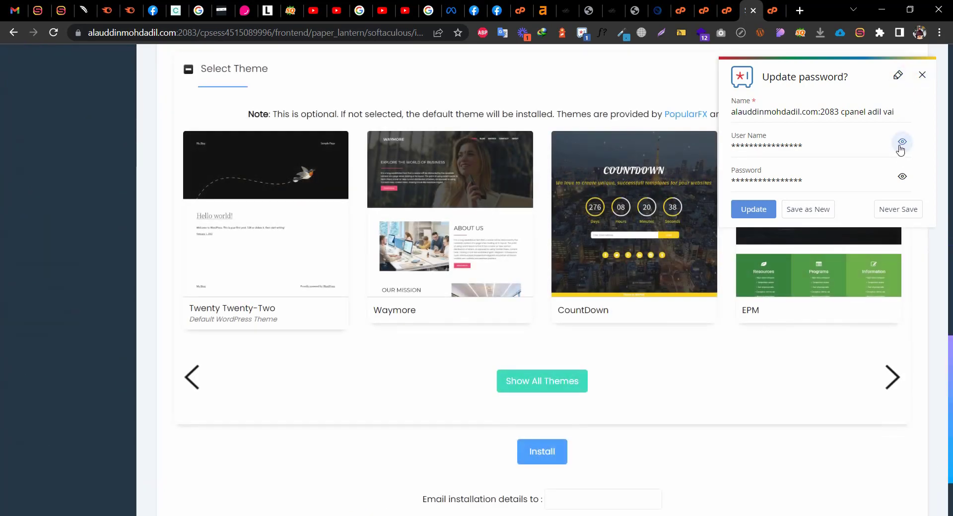
pyautogui.click(901, 144)
pyautogui.click(900, 144)
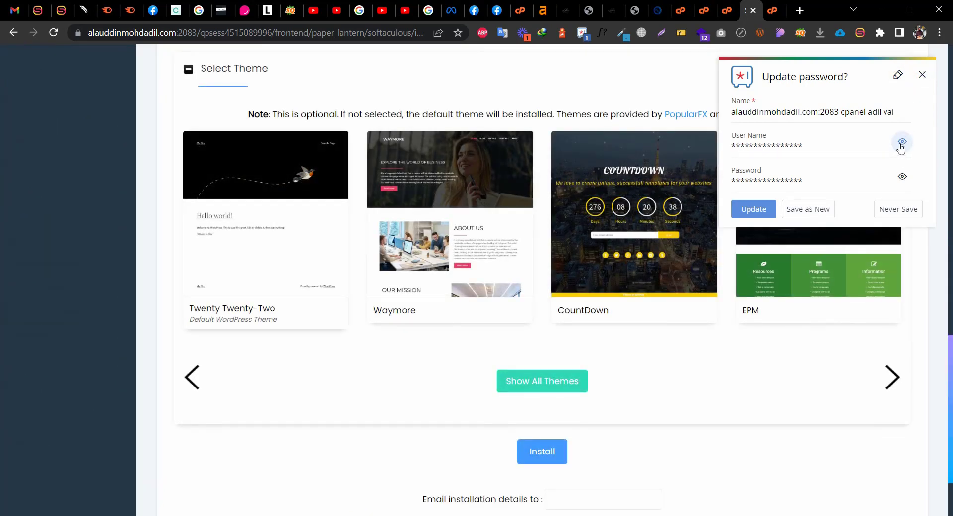
pyautogui.click(922, 74)
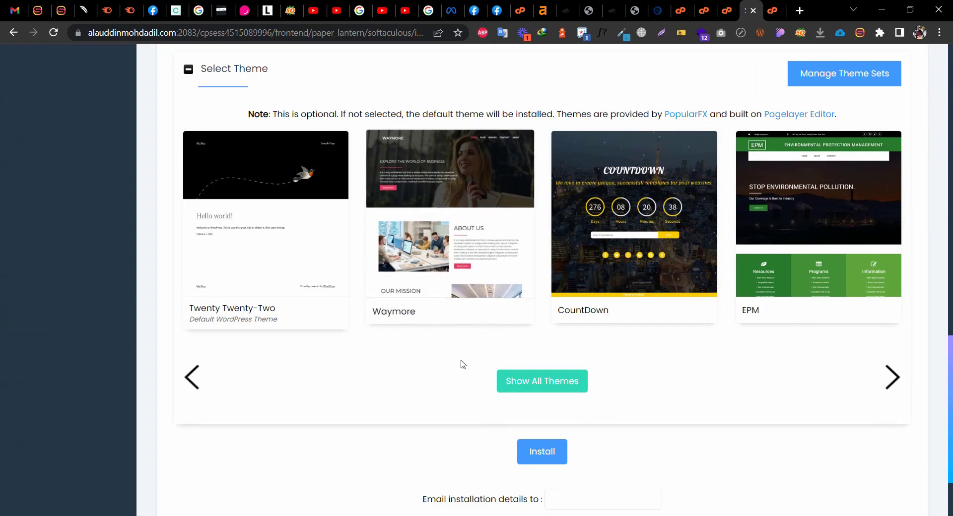
pyautogui.scroll(15, 461, 363)
pyautogui.scroll(2, 461, 363)
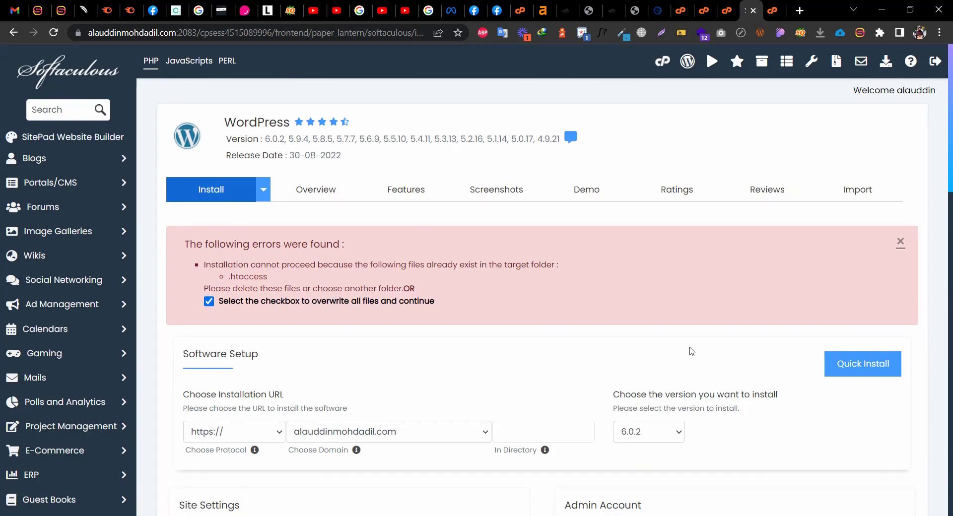
pyautogui.click(838, 374)
pyautogui.scroll(-3, 607, 328)
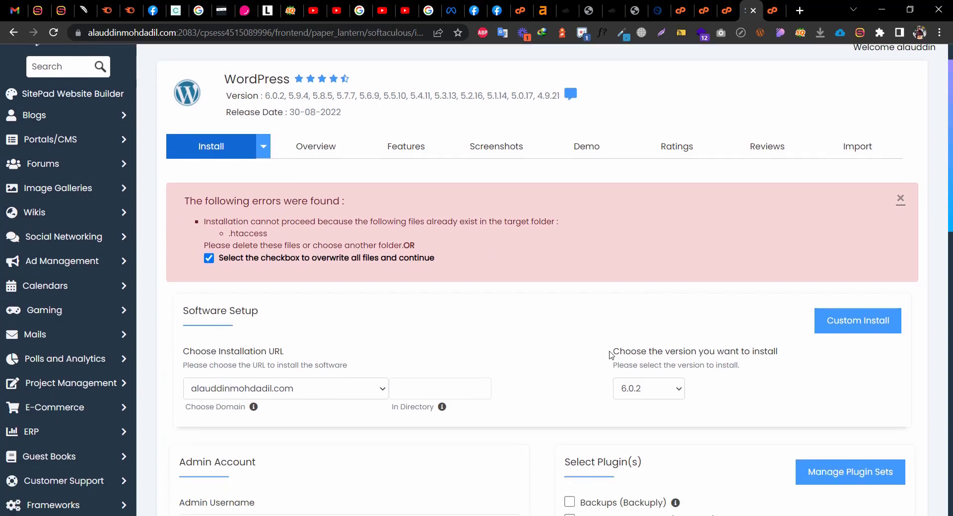
pyautogui.scroll(3, 612, 355)
pyautogui.scroll(-5, 612, 354)
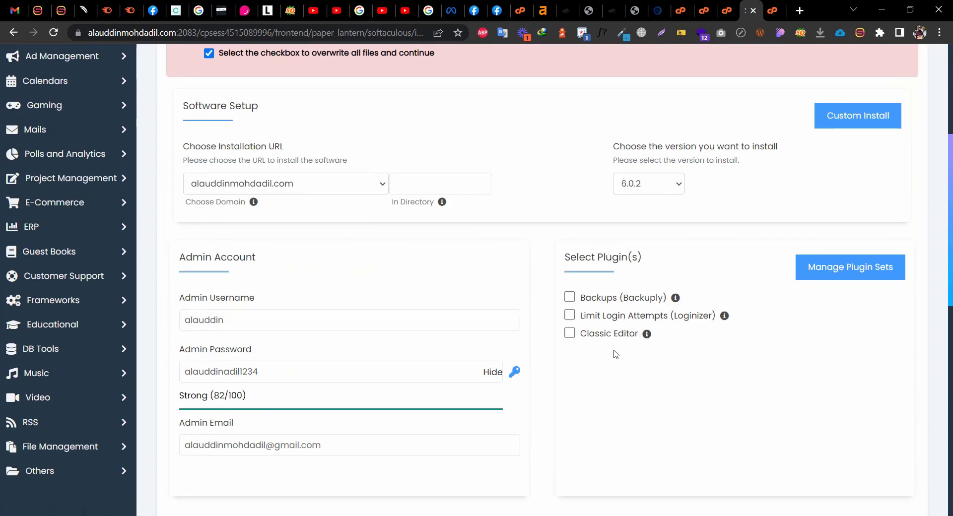
pyautogui.scroll(-6, 615, 354)
pyautogui.scroll(-5, 617, 356)
pyautogui.scroll(11, 617, 358)
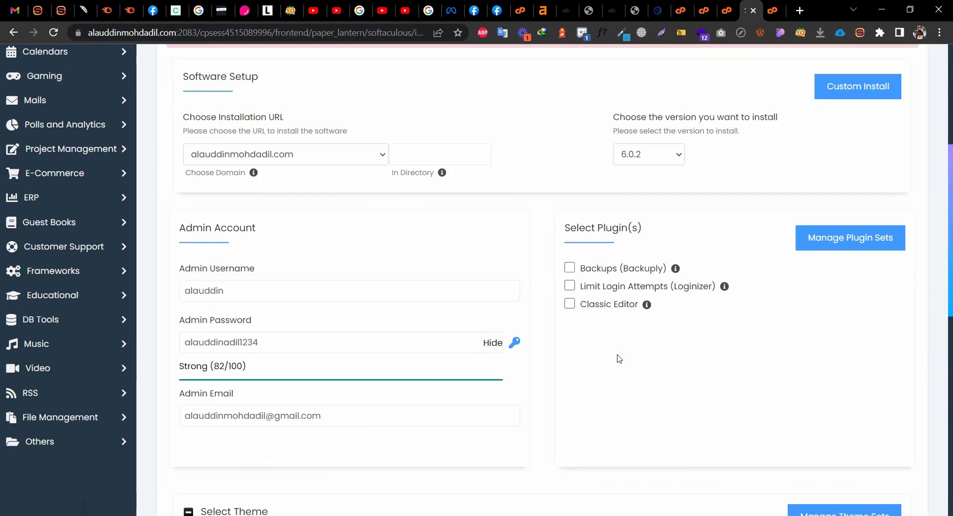
pyautogui.scroll(6, 619, 358)
pyautogui.scroll(-5, 626, 440)
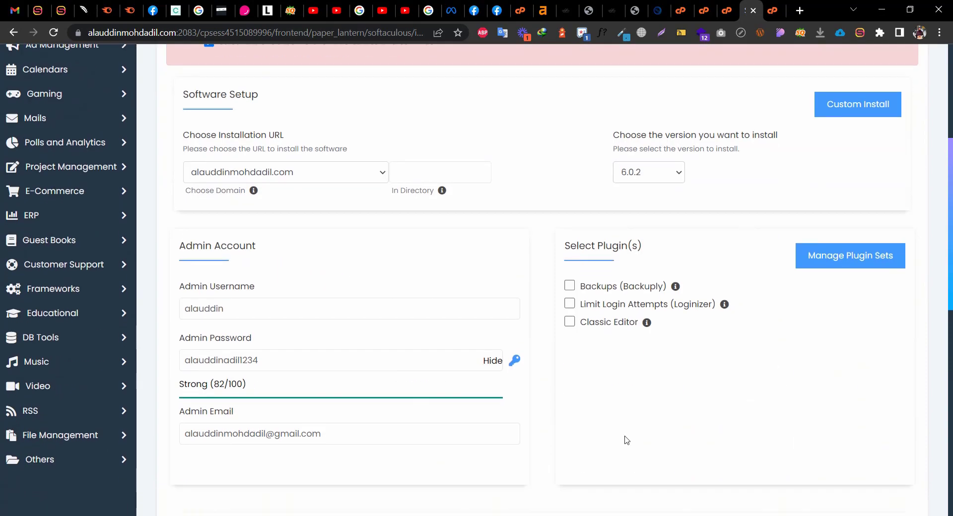
pyautogui.scroll(-7, 623, 440)
pyautogui.scroll(9, 624, 439)
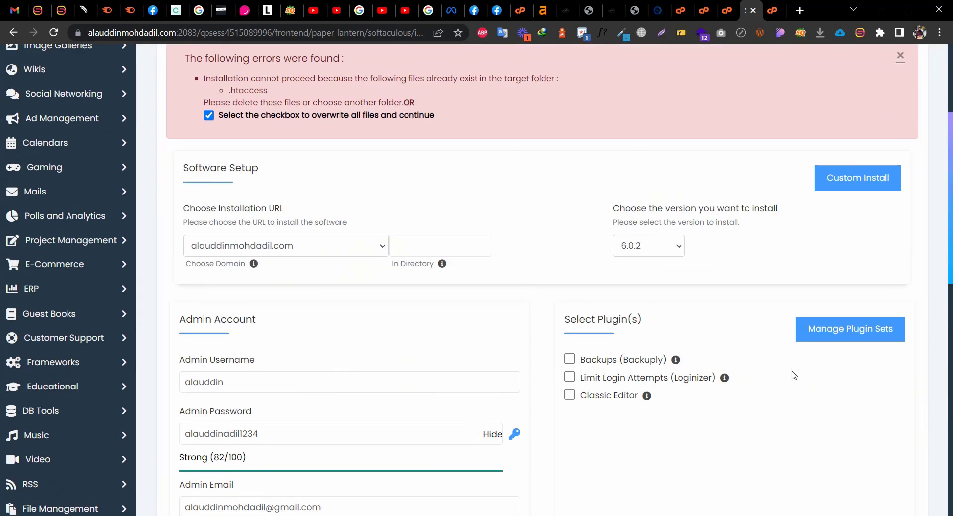
pyautogui.click(850, 186)
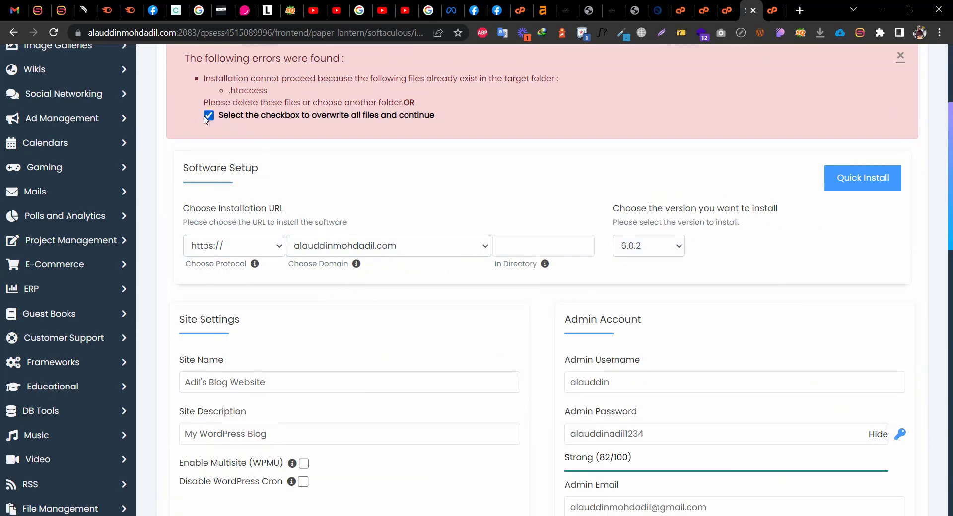
pyautogui.scroll(-6, 449, 446)
pyautogui.scroll(-10, 449, 446)
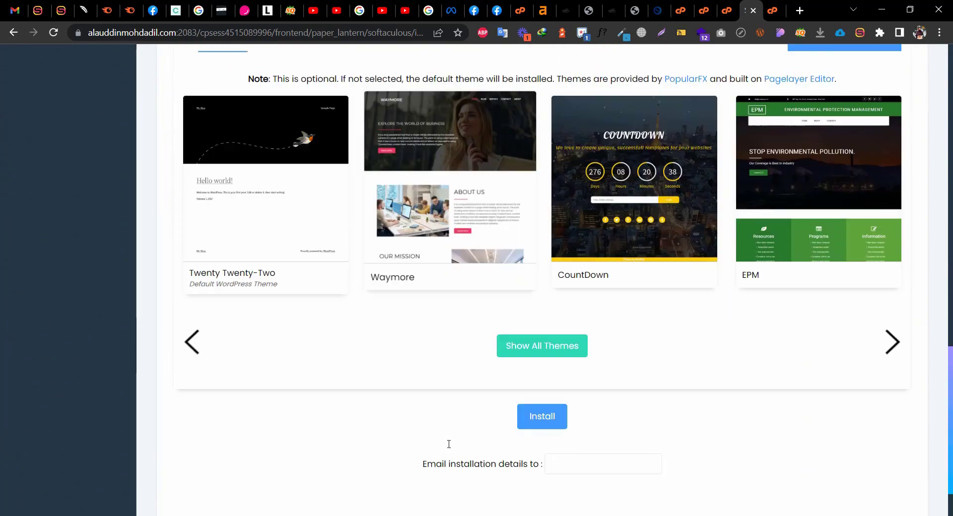
# Install WordPress with overwrite enabled, then go to the new site's wp-admin dashboard
pyautogui.click(548, 342)
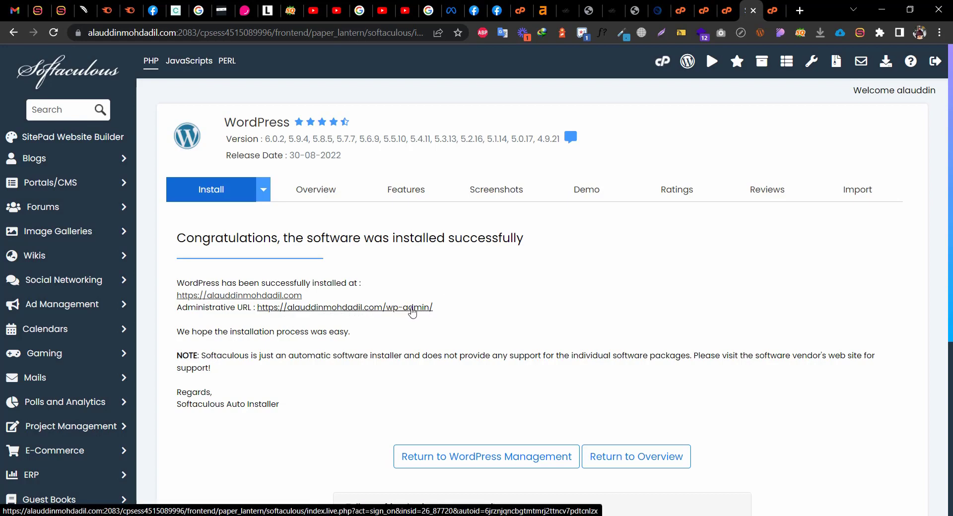
pyautogui.click(426, 308)
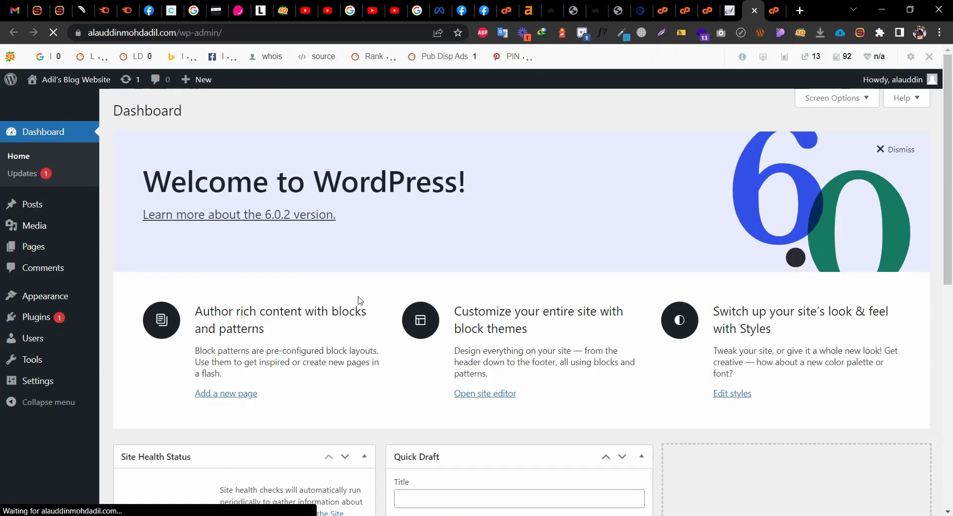
# Close the SEObar overlay for this domain only, leaving the dashboard's admin menu clear
pyautogui.click(928, 56)
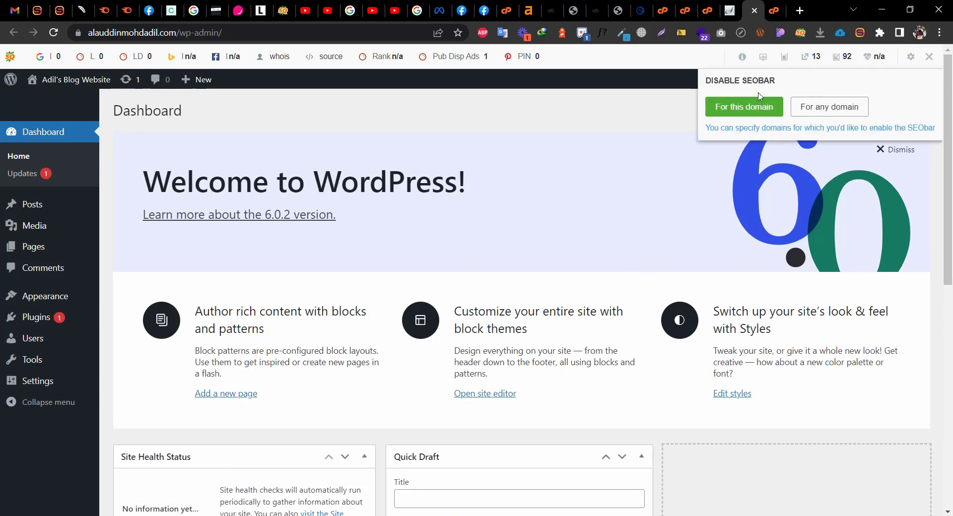
pyautogui.click(740, 107)
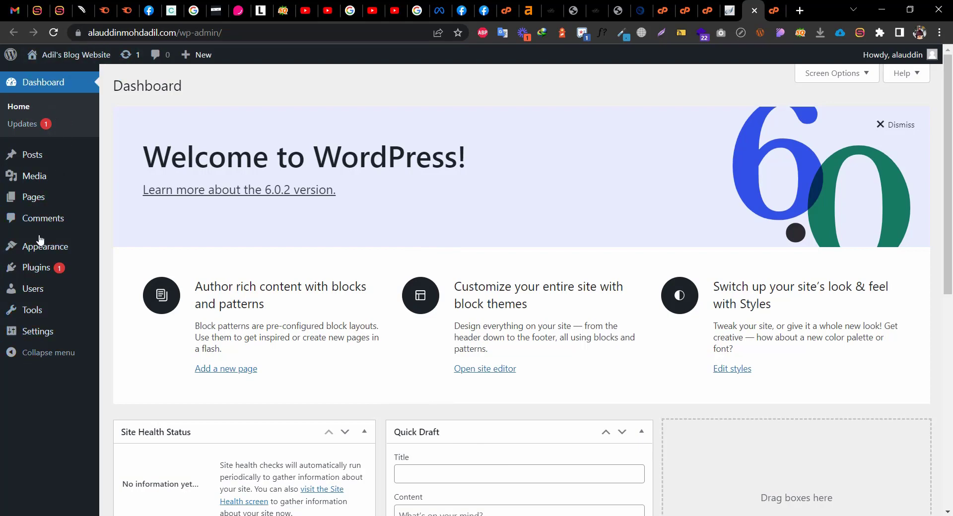
pyautogui.moveTo(49, 248)
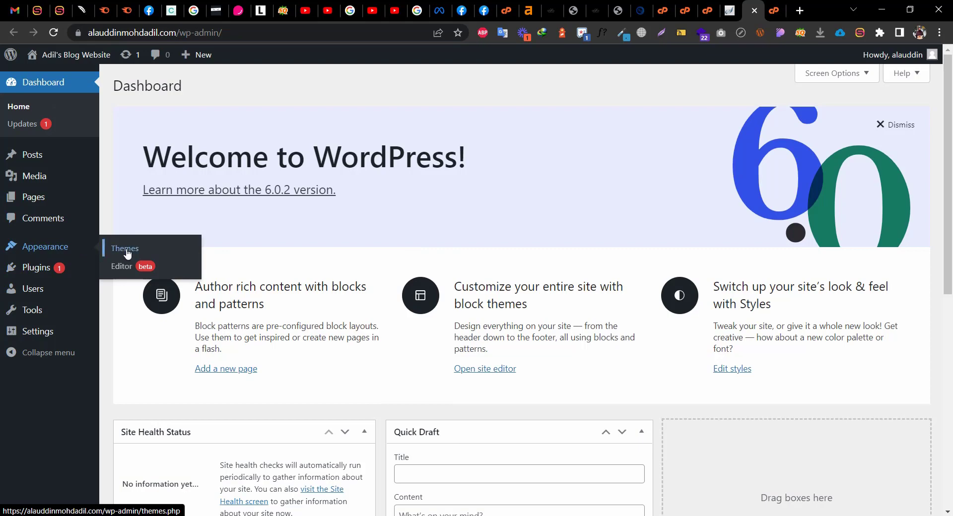
pyautogui.moveTo(50, 269)
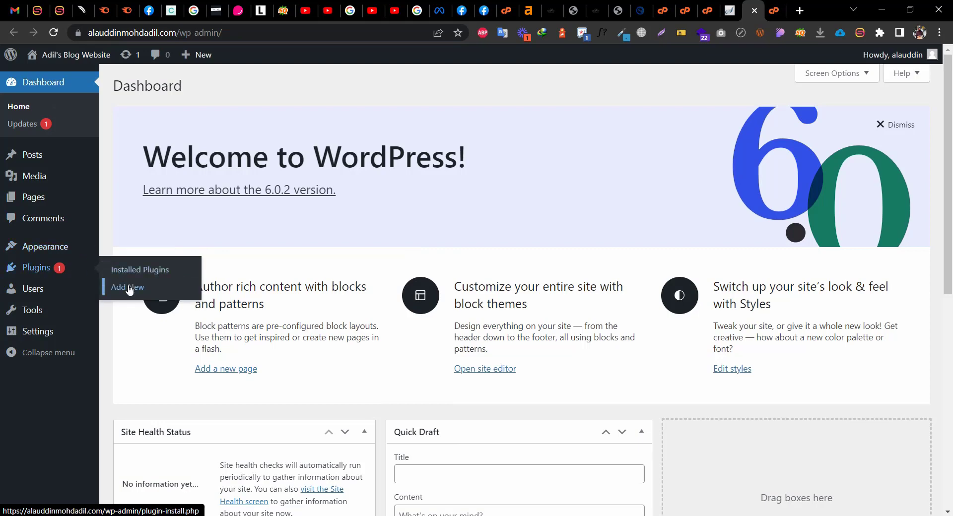
pyautogui.moveTo(45, 333)
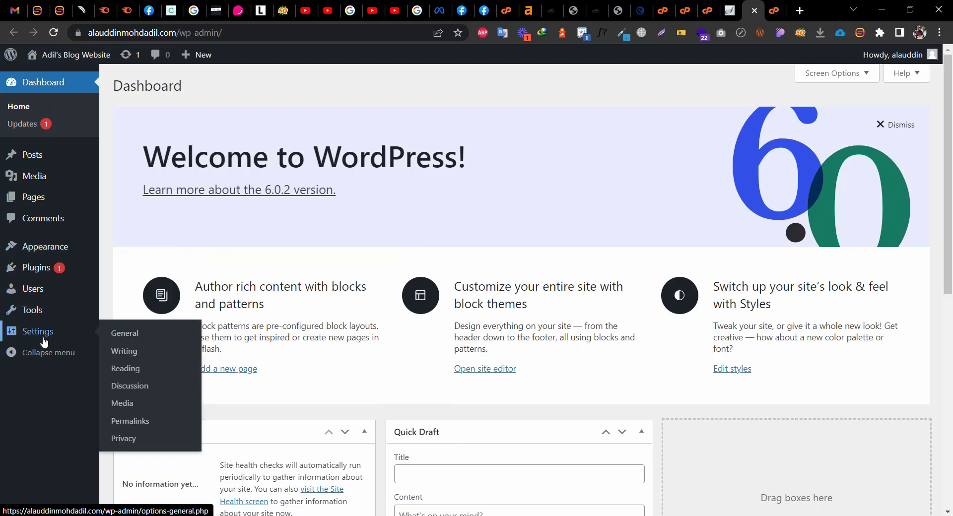